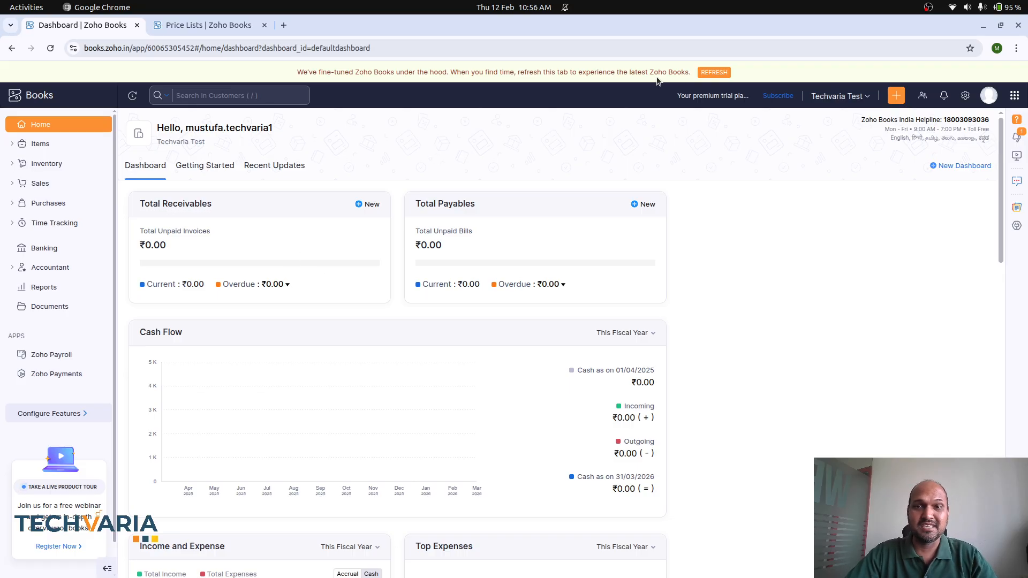
Refresh the app to its latest version and open the price lists overview under Items.
left_click(709, 74)
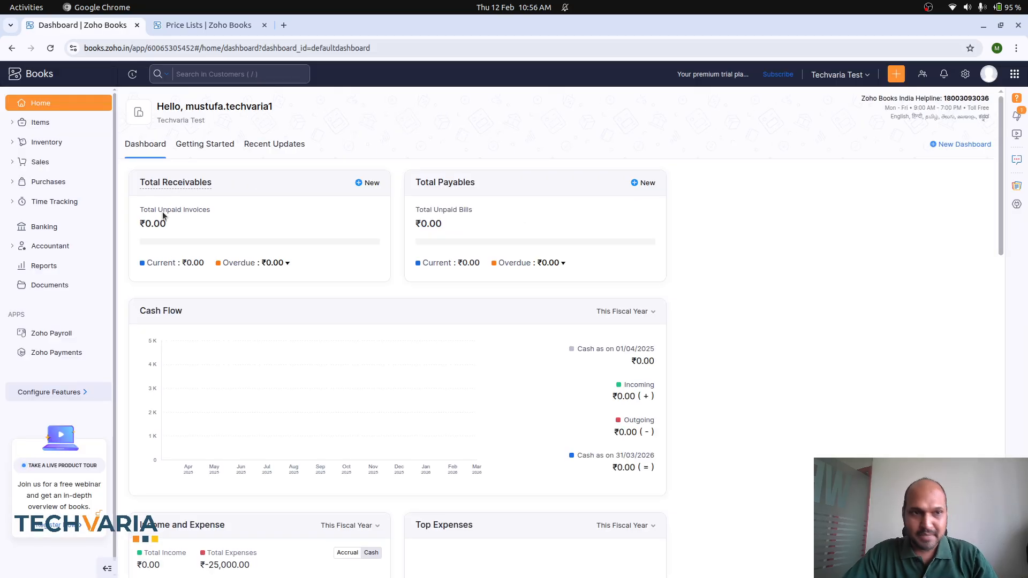
left_click(42, 124)
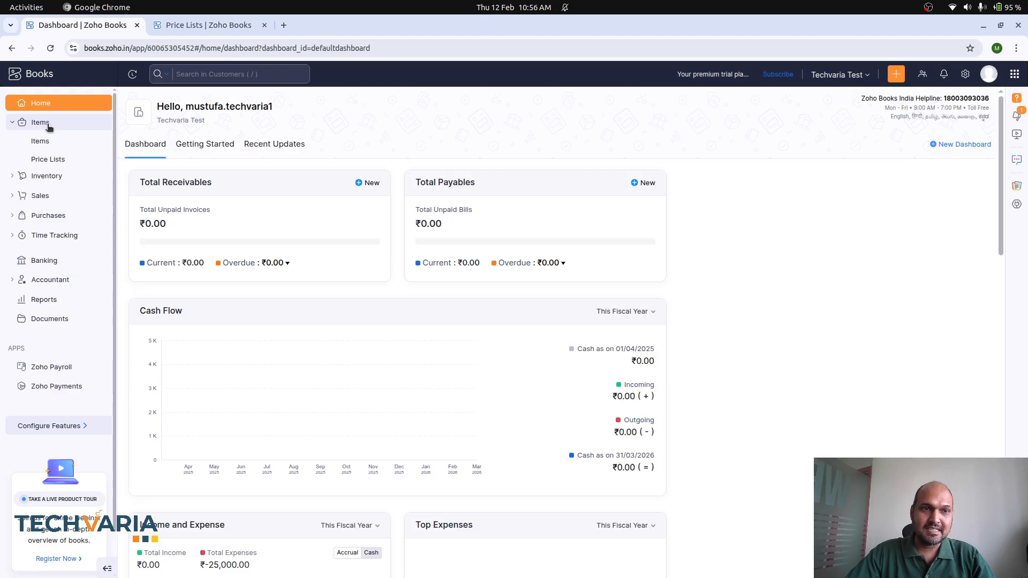
left_click(60, 157)
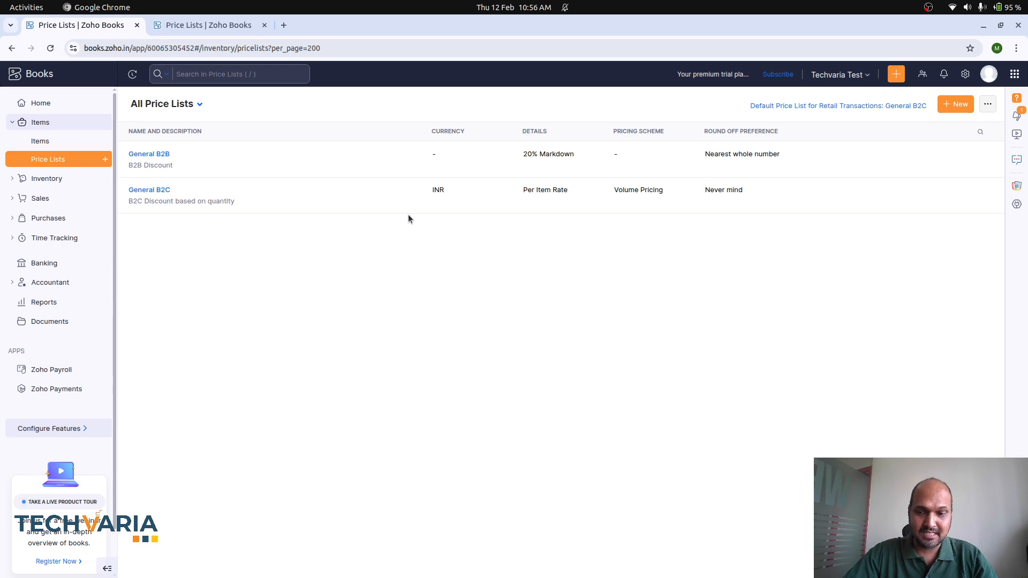
key("ctrl+plus")
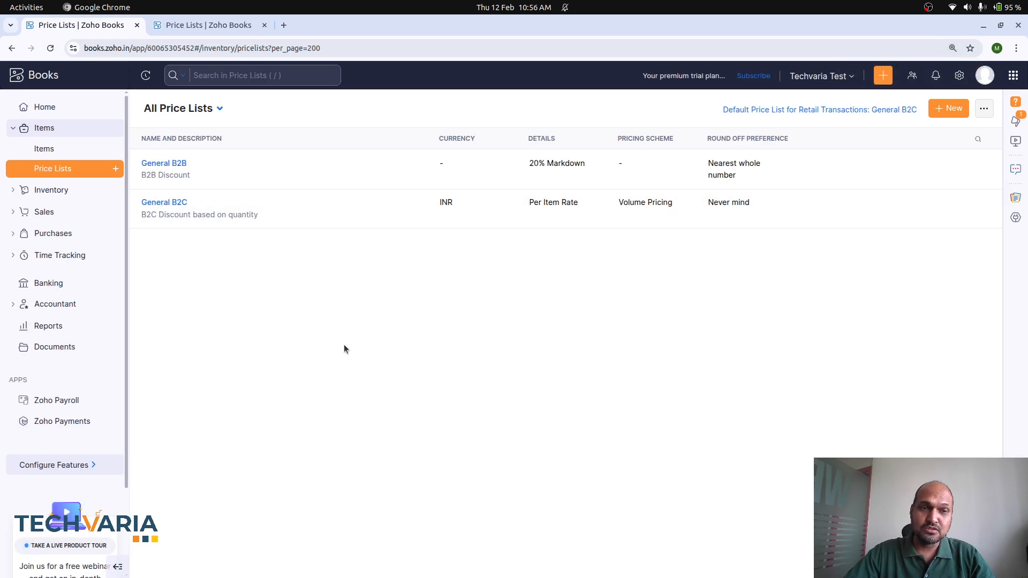
Open the General B2B price list and examine its percentage setting and the markup and markdown options.
left_click(170, 164)
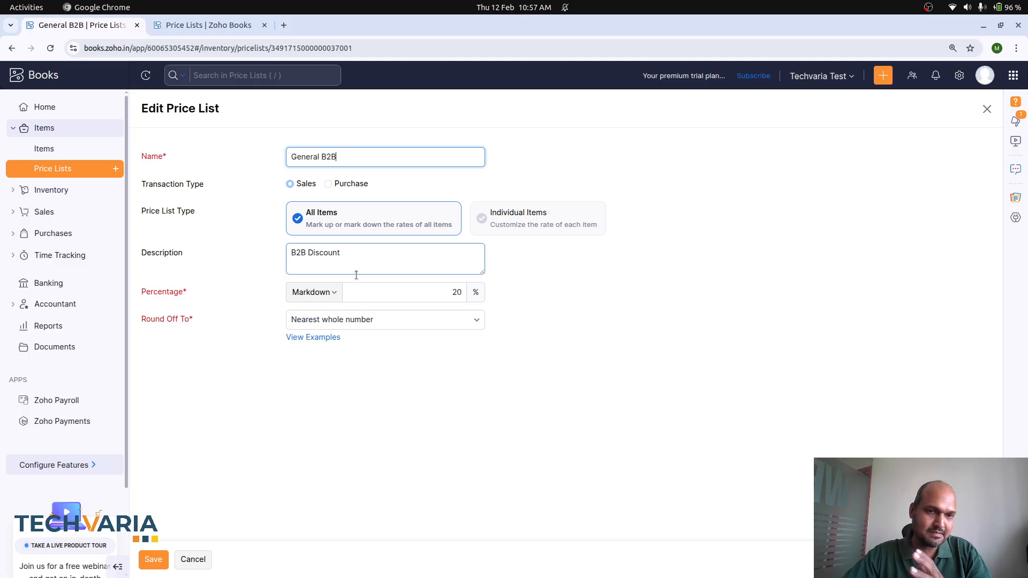
left_click(389, 297)
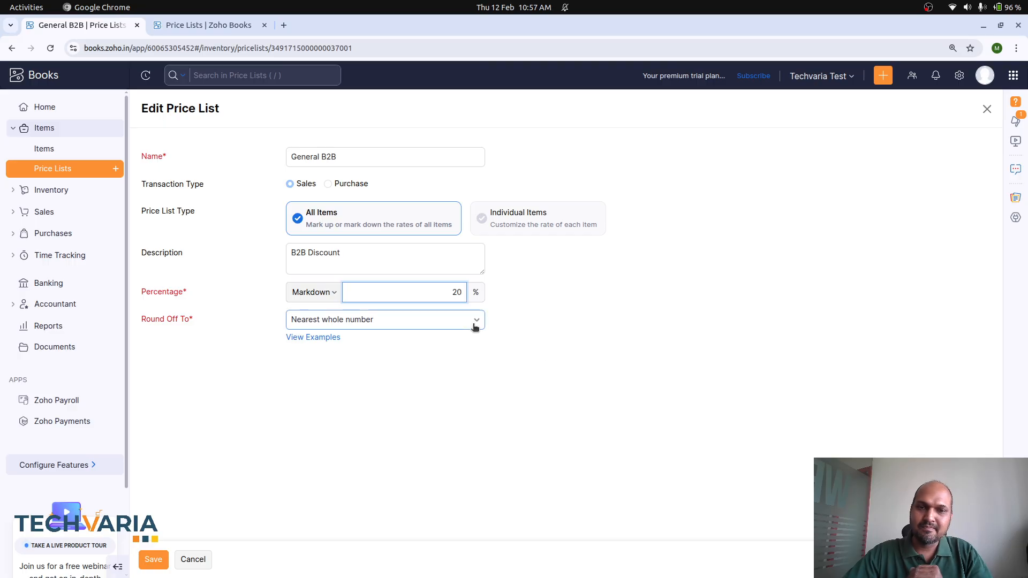
left_click(331, 295)
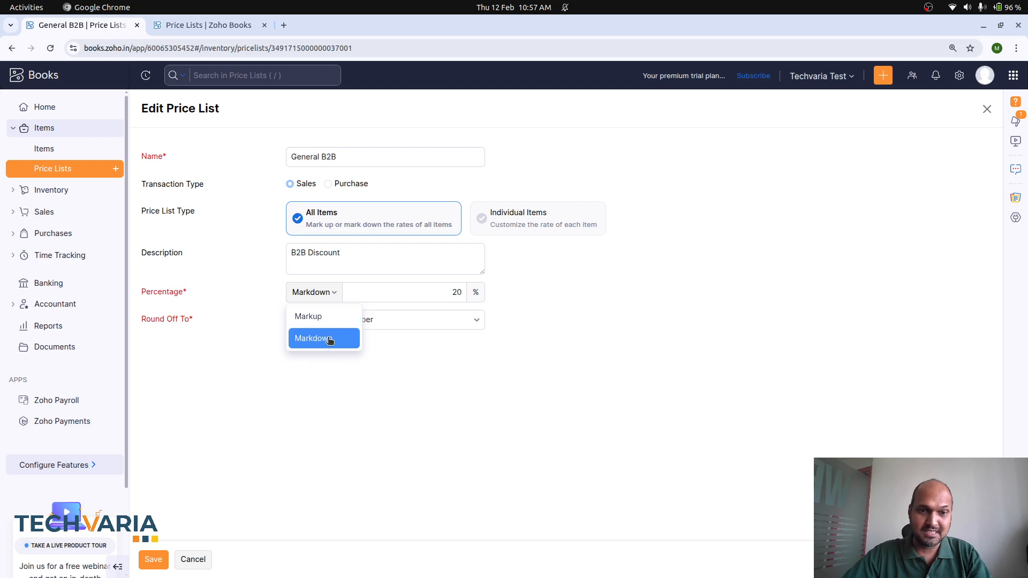
left_click(460, 387)
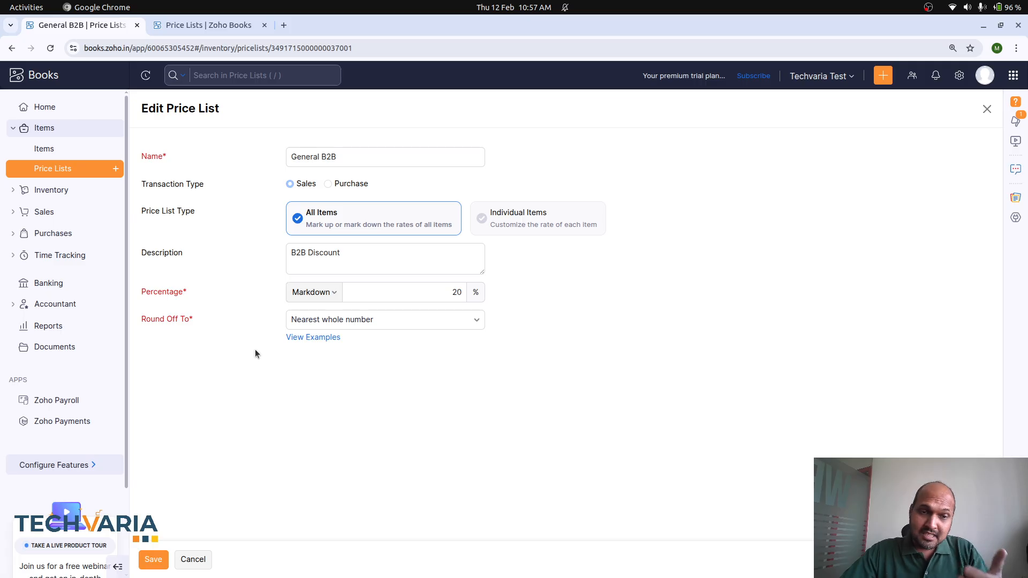
Examine the round-off options and rounding examples of the General B2B price list, and save the list.
left_click(390, 324)
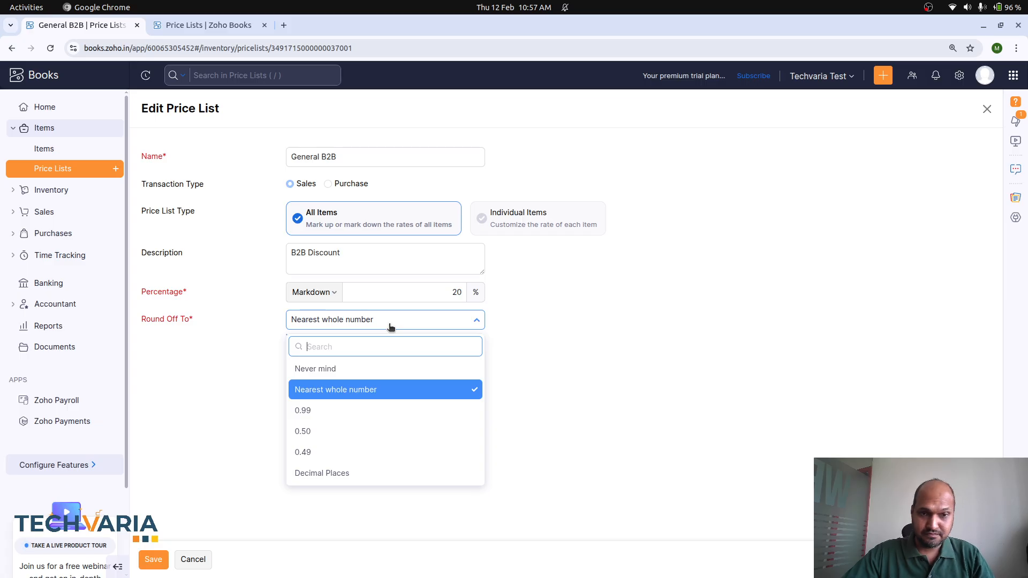
left_click(391, 324)
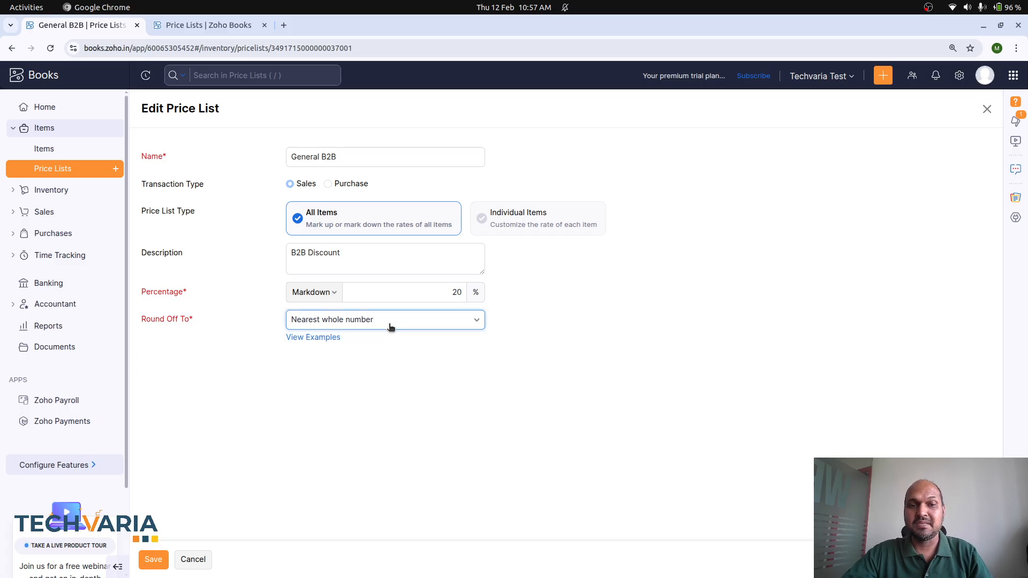
left_click(313, 339)
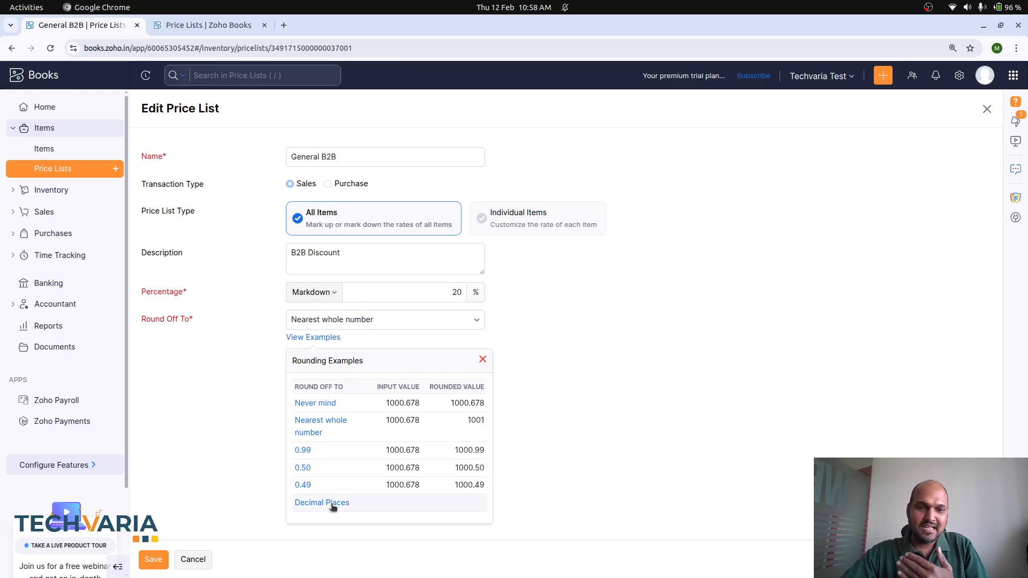
left_click(337, 326)
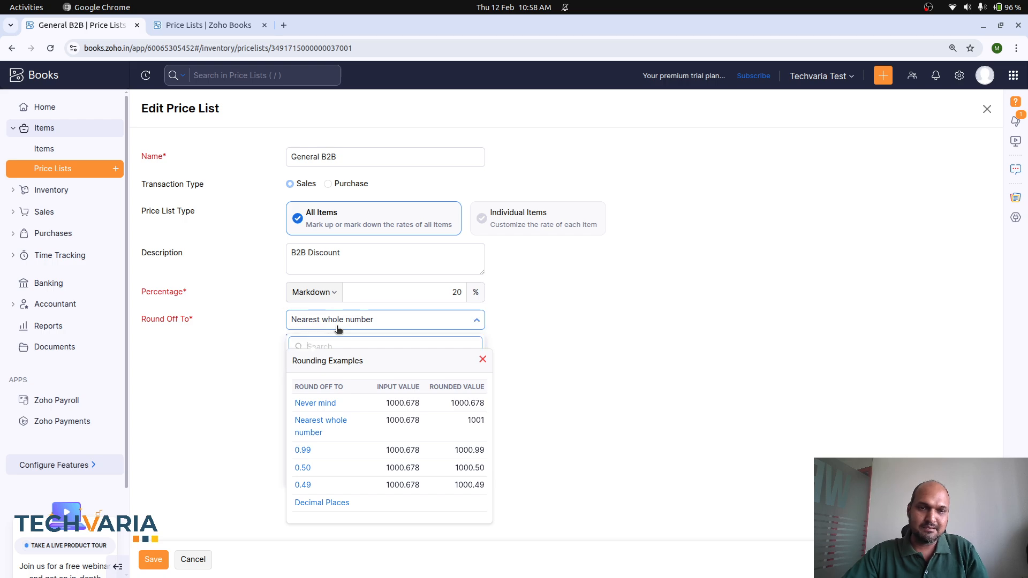
left_click(483, 359)
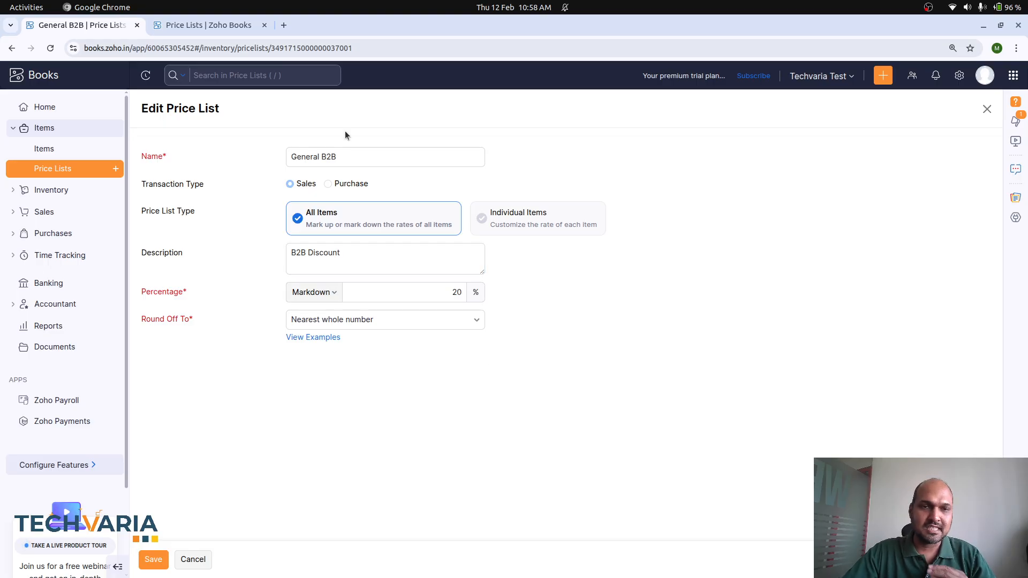
left_click(153, 560)
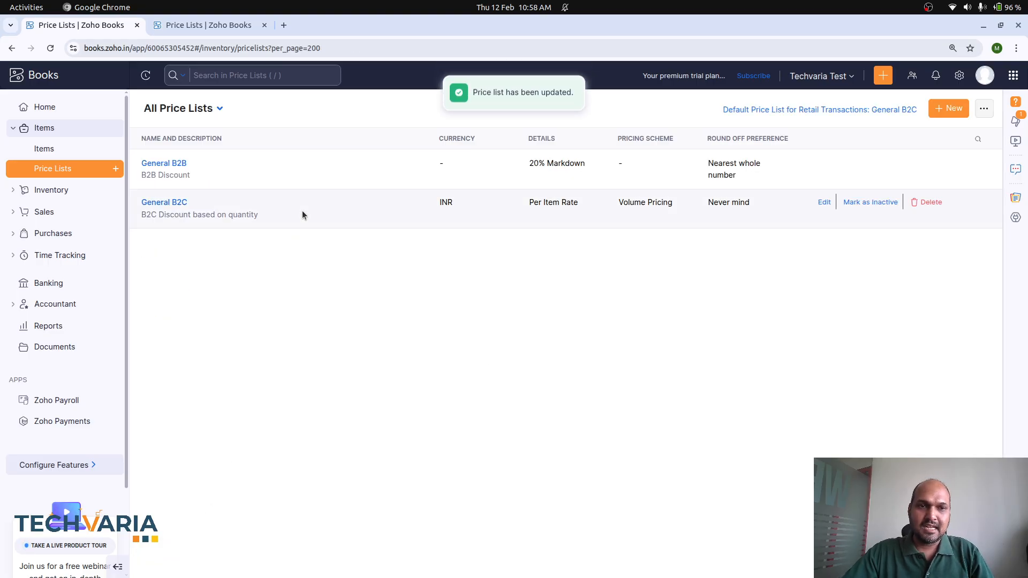
Open the General B2C price list, examine its volume pricing and per-item quantity ranges, and close it without saving.
left_click(179, 203)
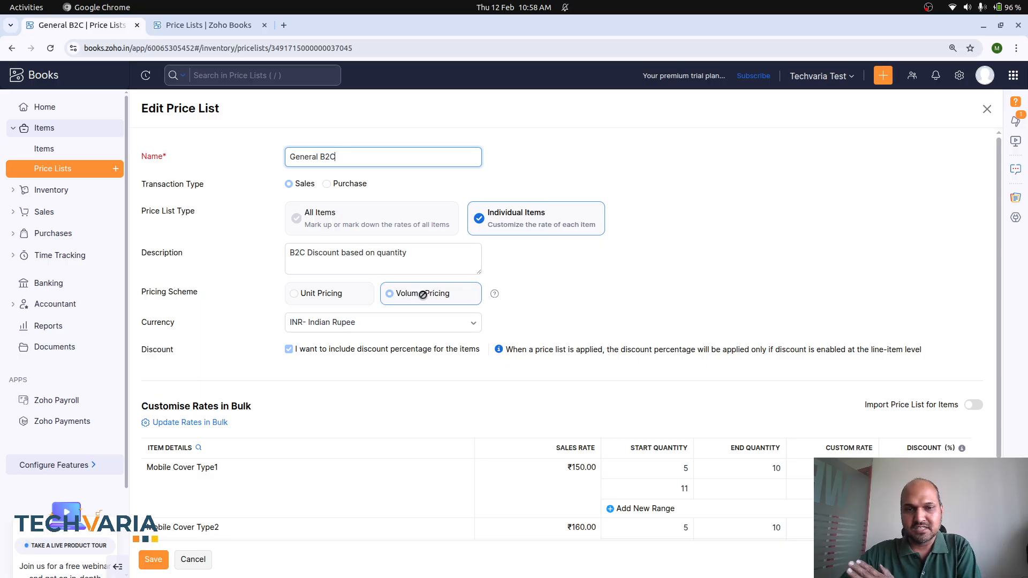
scroll(505, 323, "down", 1)
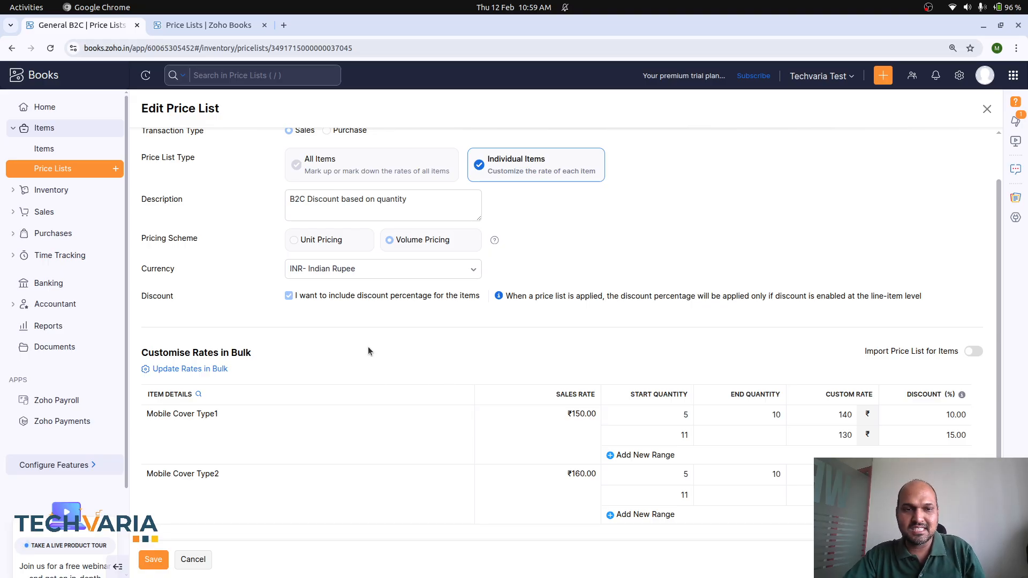
scroll(368, 346, "down", 1)
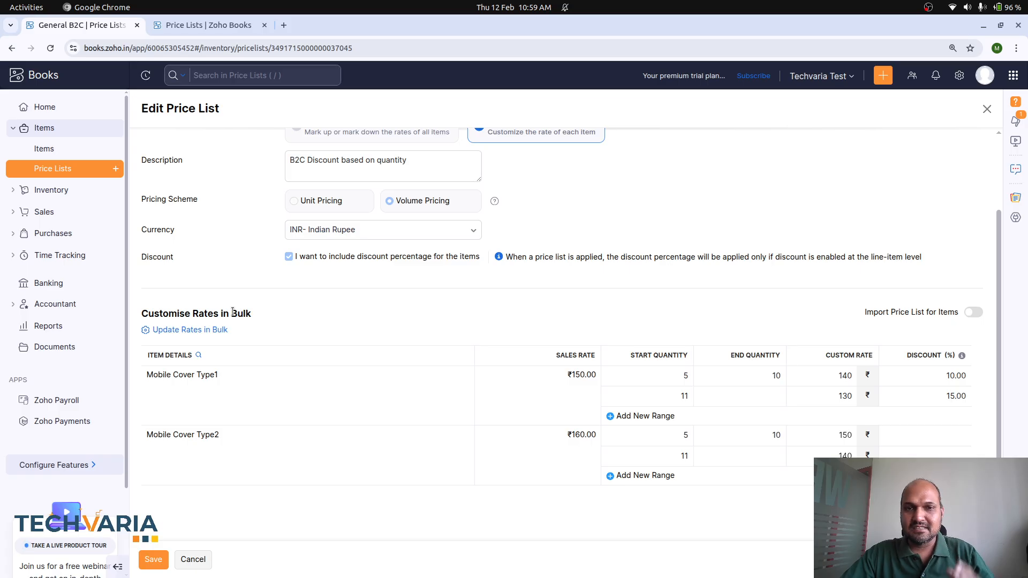
scroll(318, 330, "up", 2)
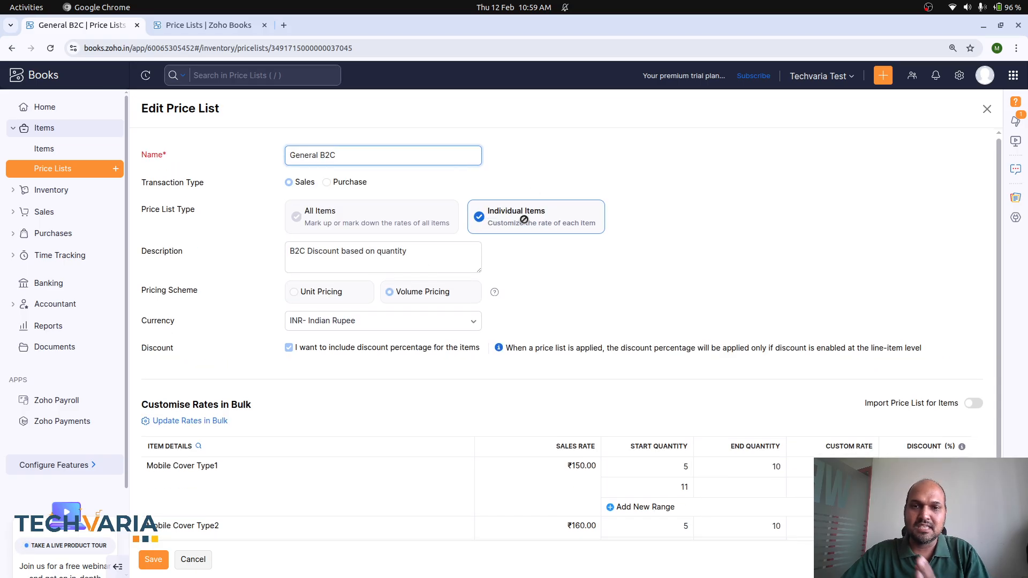
left_click(195, 559)
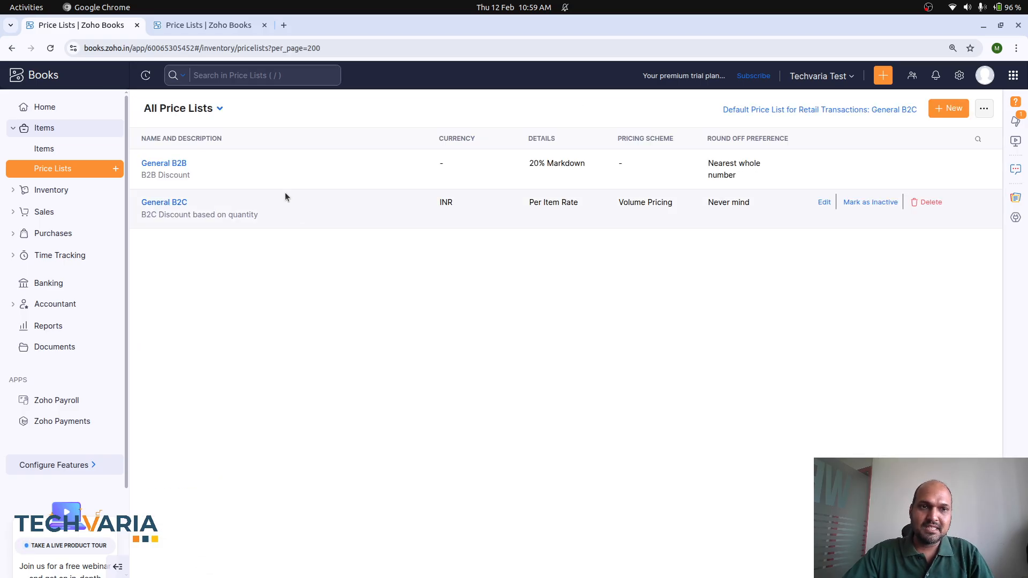
Start a new sales price list named Generic for individual items, with the description General.
left_click(949, 109)
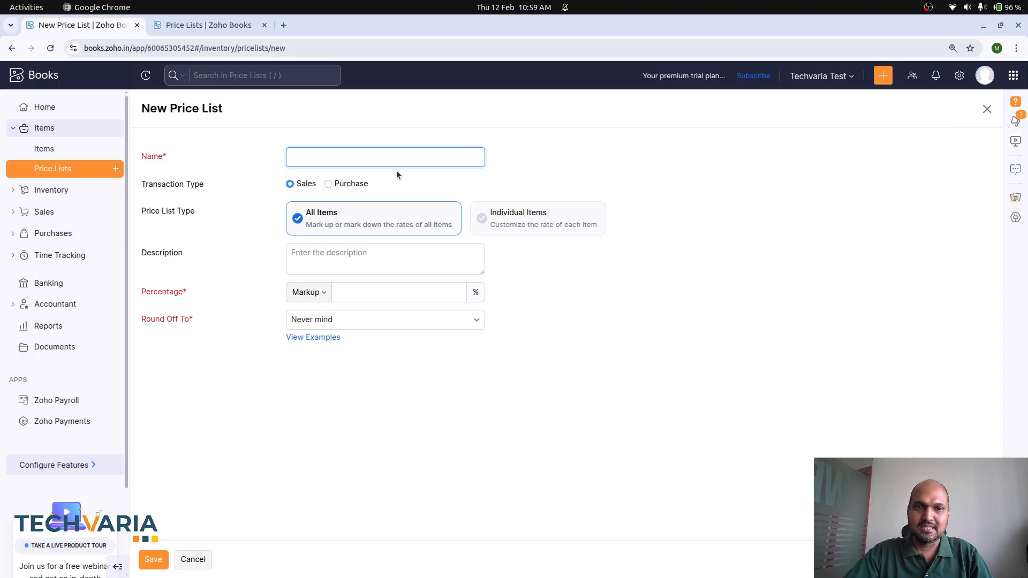
type("Generic")
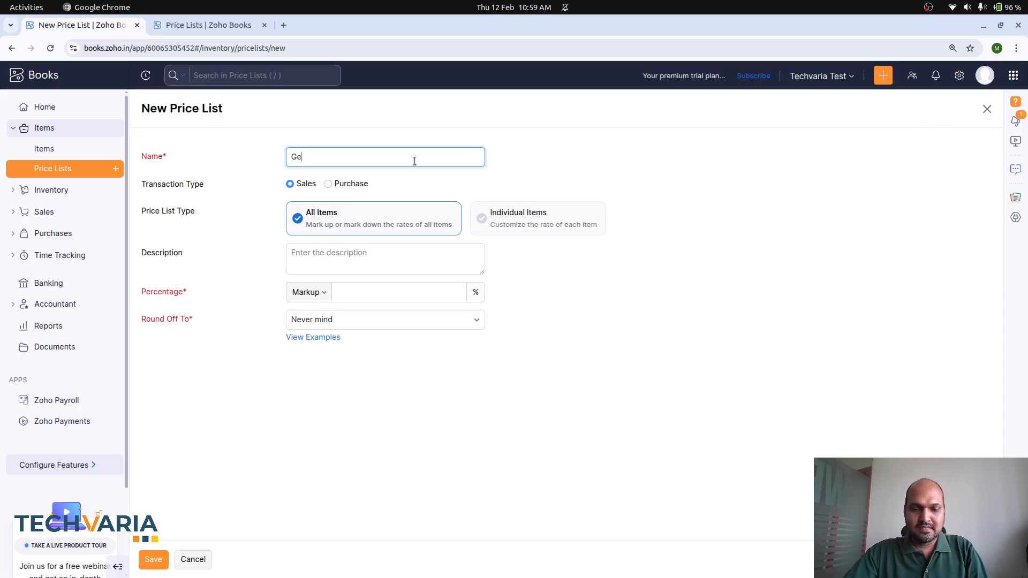
left_click(505, 221)
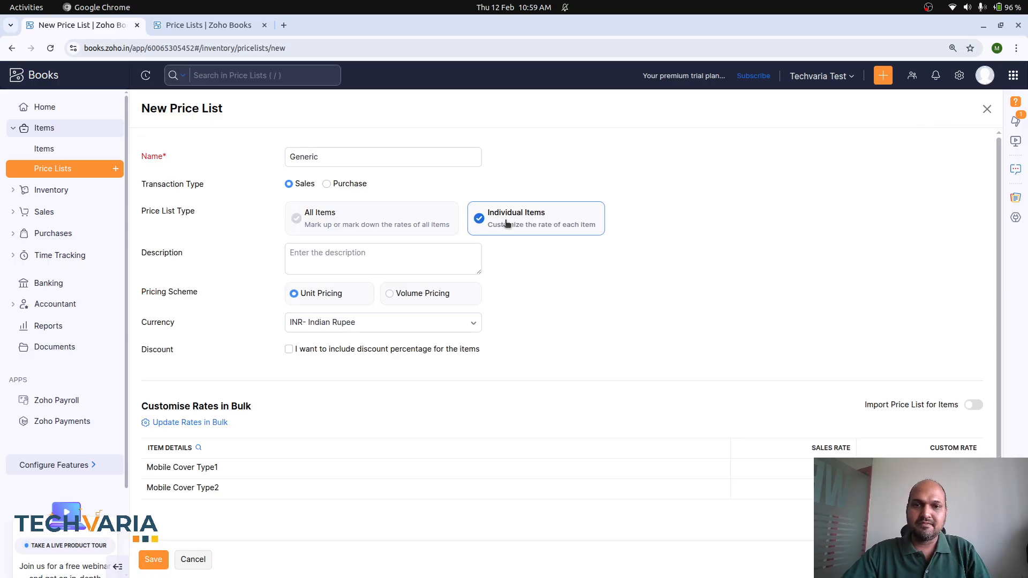
scroll(441, 429, "down", 1)
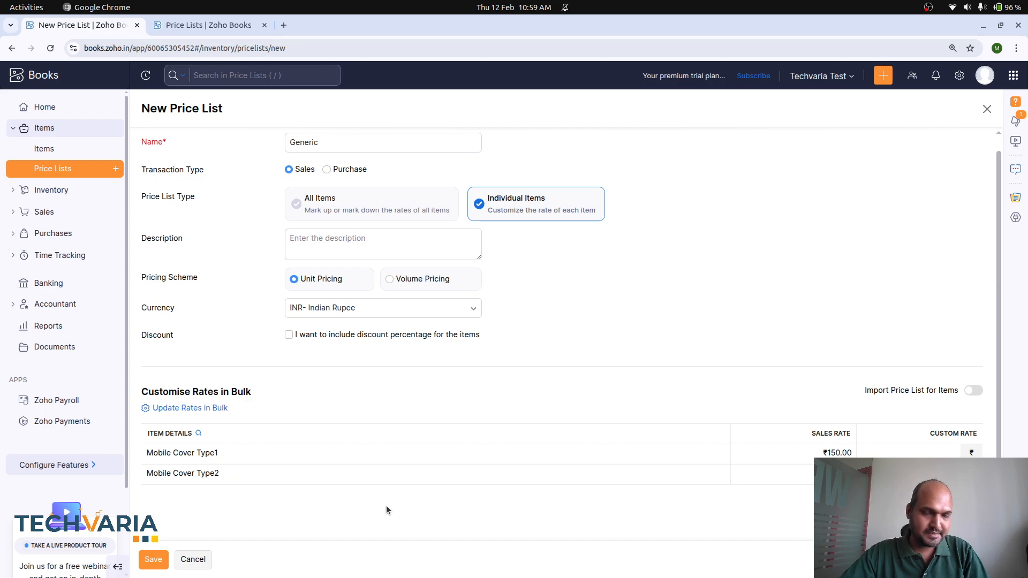
left_click(362, 247)
type("General")
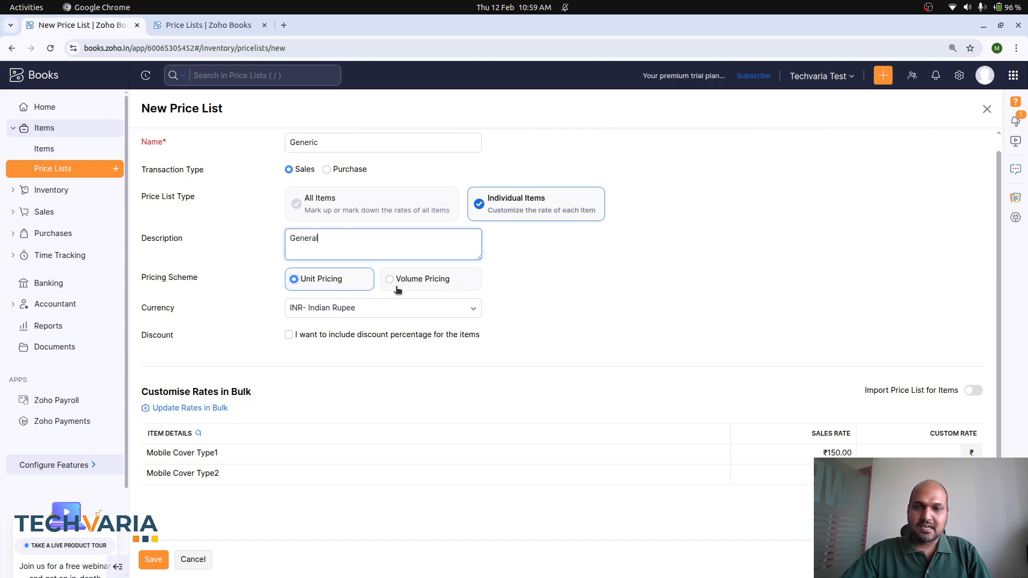
Include discount percentages for the items under unit pricing and set the discount for Mobile Cover Type1 to 5%.
left_click(925, 452)
left_click(470, 334)
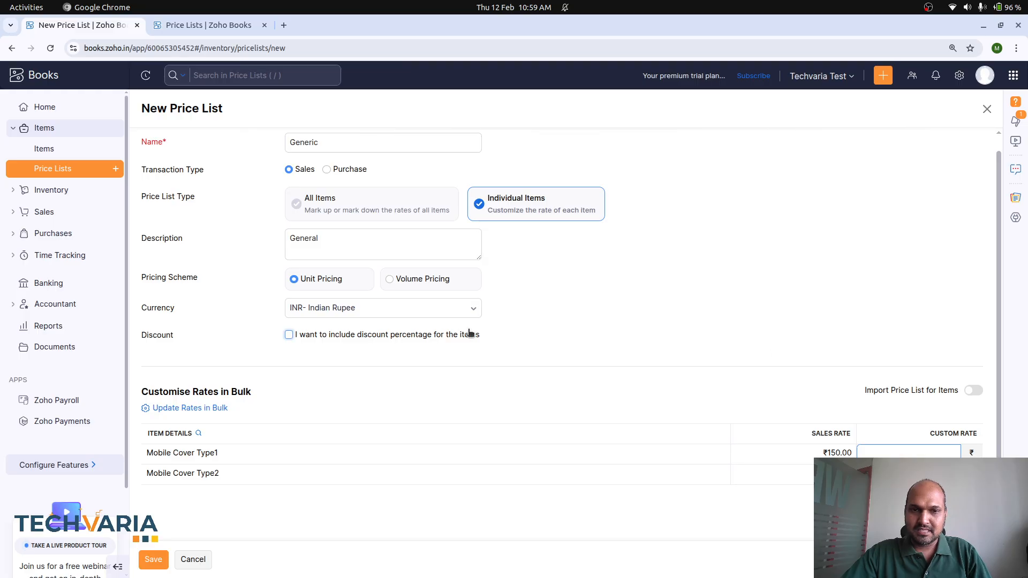
left_click(913, 447)
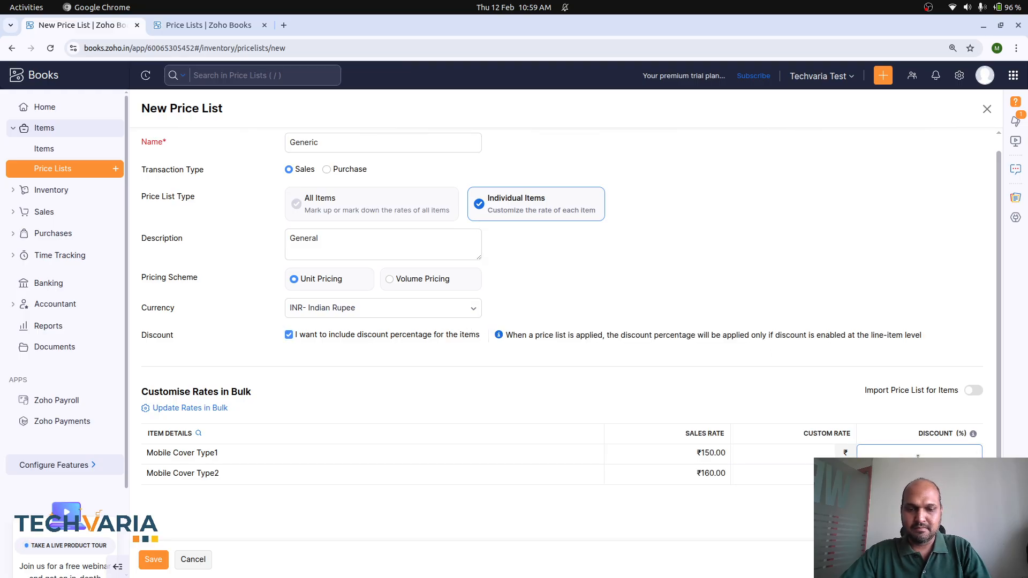
type("5")
left_click(857, 359)
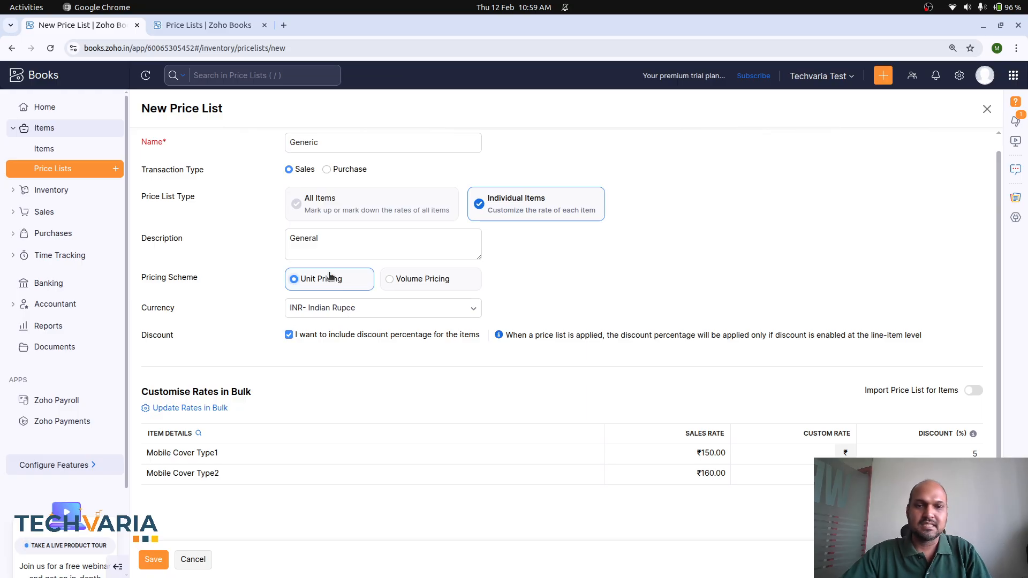
Change the pricing scheme of the new price list to Volume Pricing, accepting the loss of entered data.
left_click(408, 286)
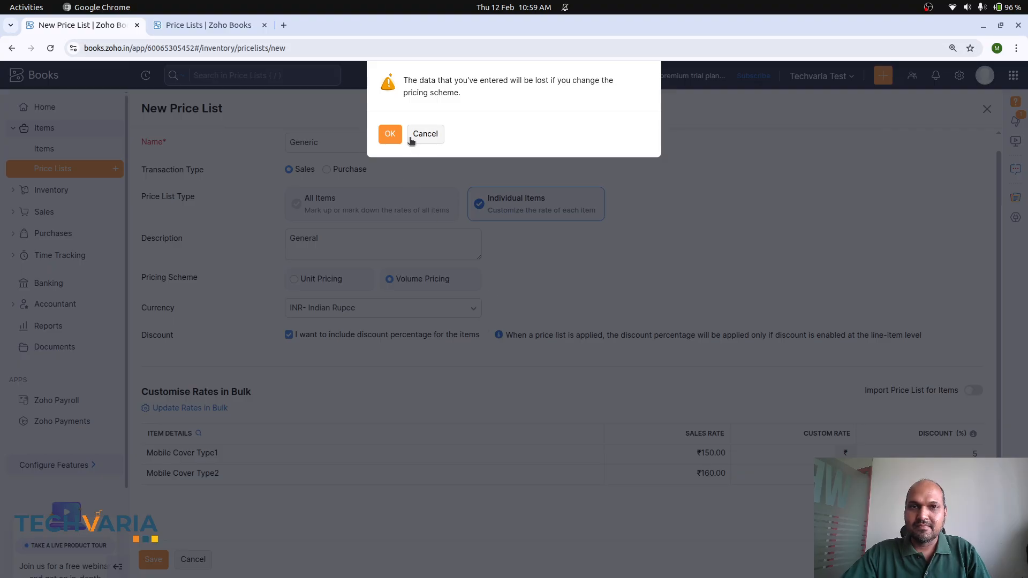
left_click(425, 137)
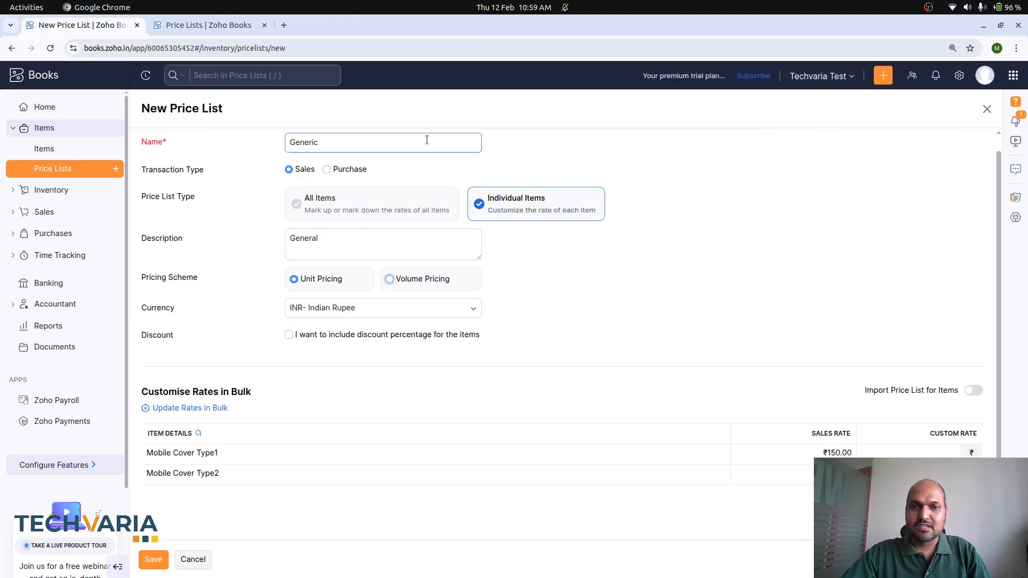
left_click(442, 280)
left_click(389, 137)
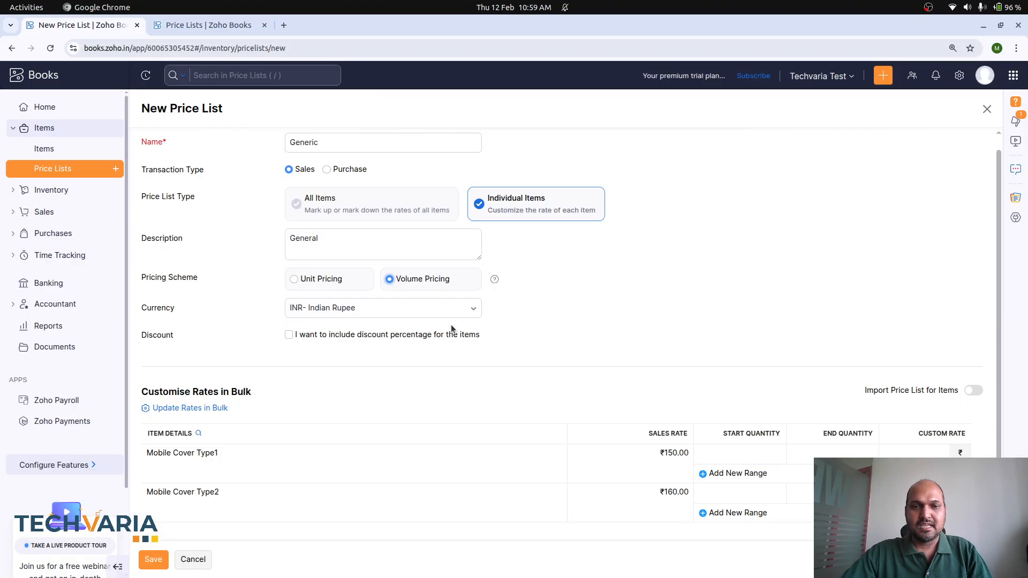
Set a quantity range of 1 to 10 for Mobile Cover Type1 and include discount percentages, giving that range 2%.
left_click(766, 452)
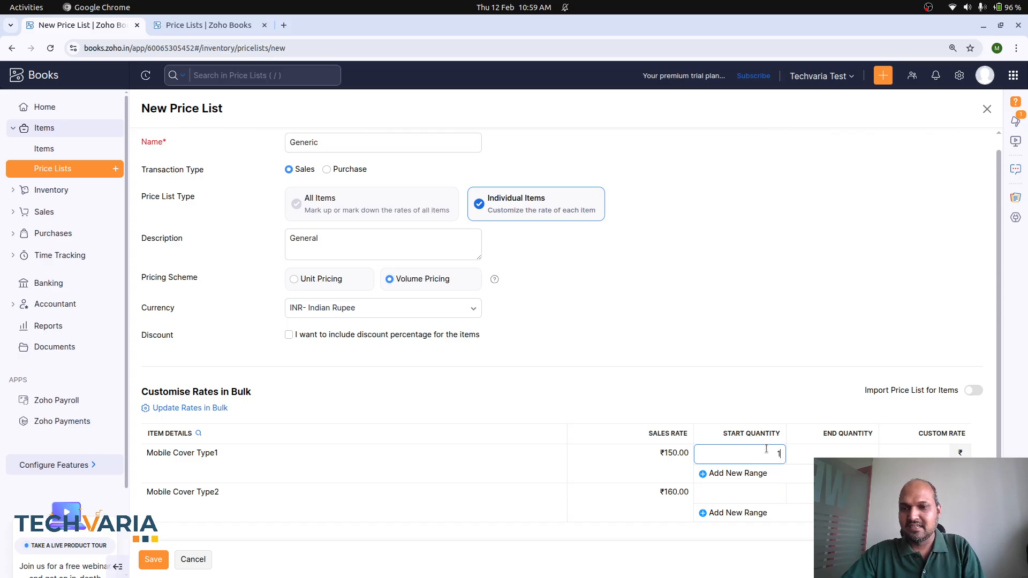
key("Tab")
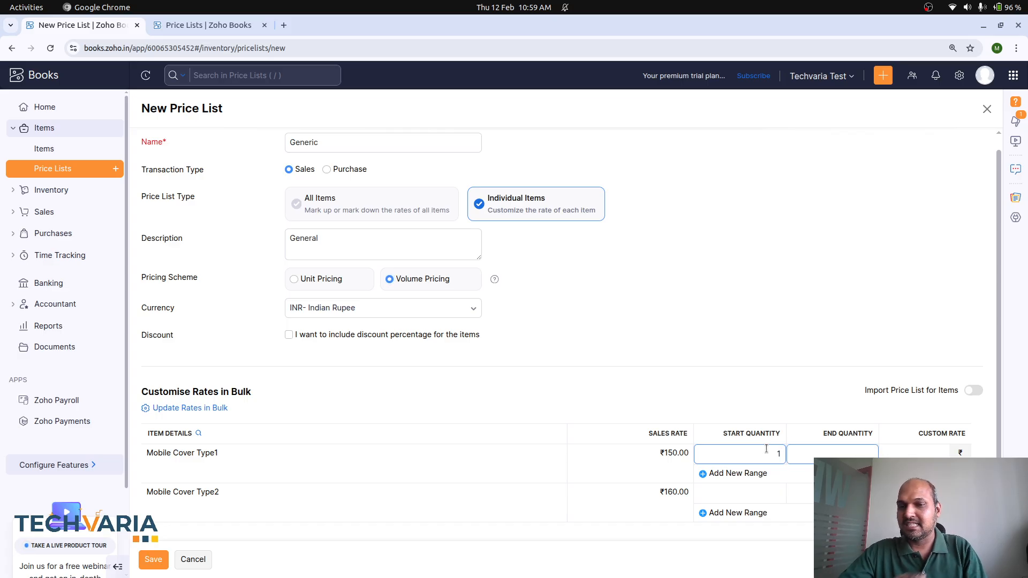
type("10")
key("Tab")
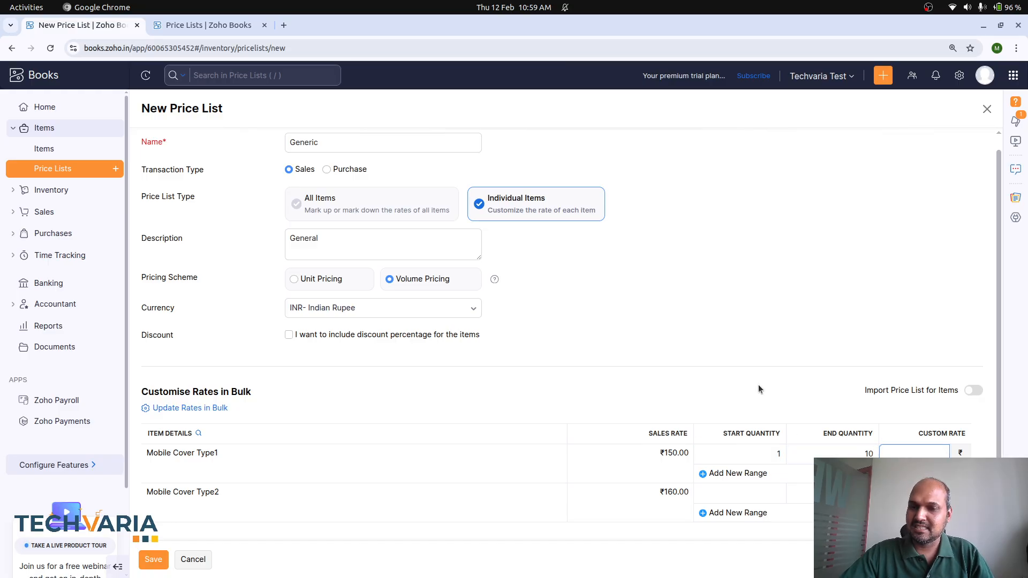
left_click(409, 336)
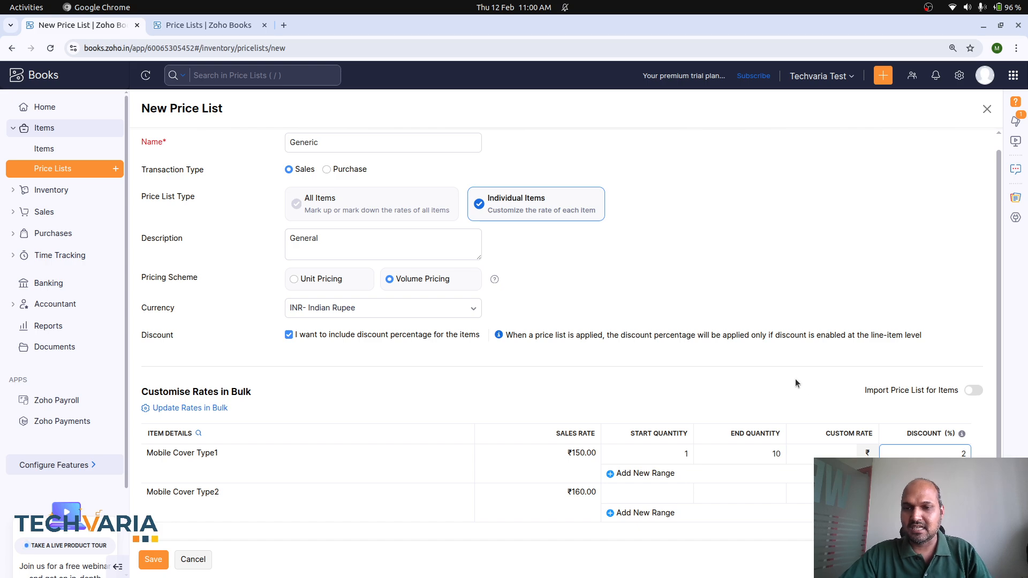
Add a quantity range of 11 to 50 for Mobile Cover Type1 with a 3% discount.
left_click(650, 474)
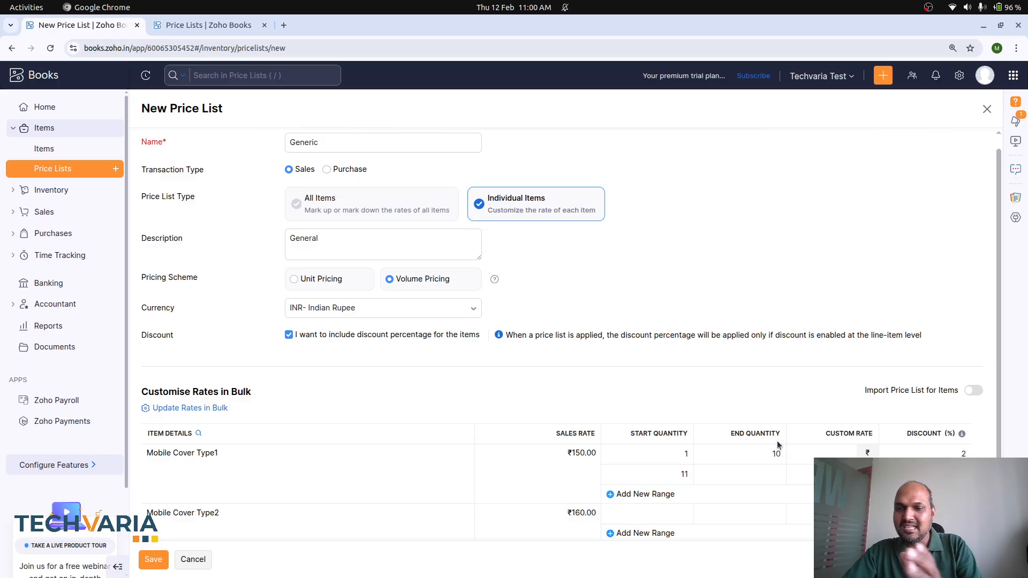
left_click(718, 472)
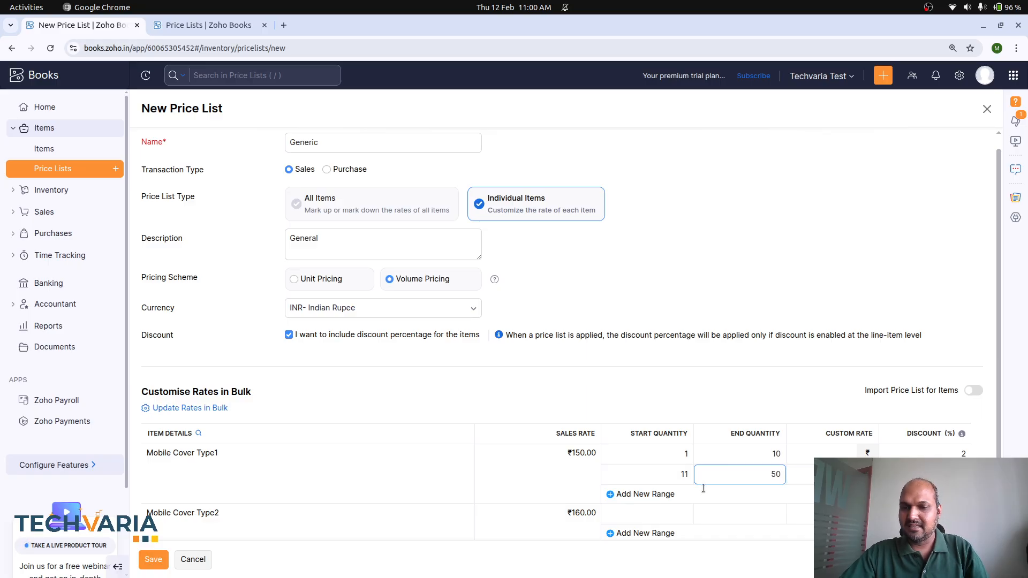
left_click(742, 390)
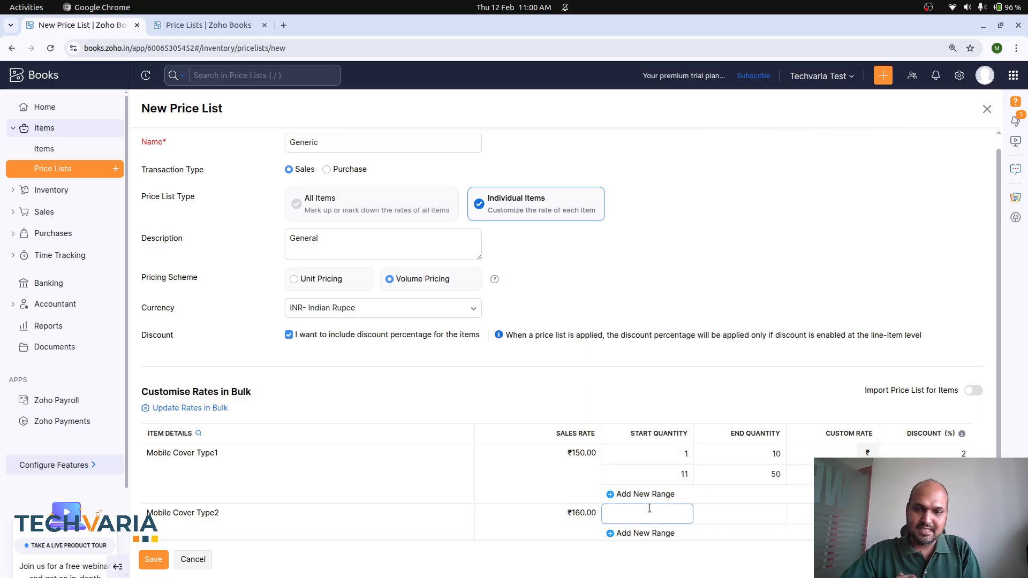
Add an open-ended quantity range starting at 51 for Mobile Cover Type1 with a 5% discount.
left_click(658, 494)
key("Tab")
key("Tab")
key("Tab")
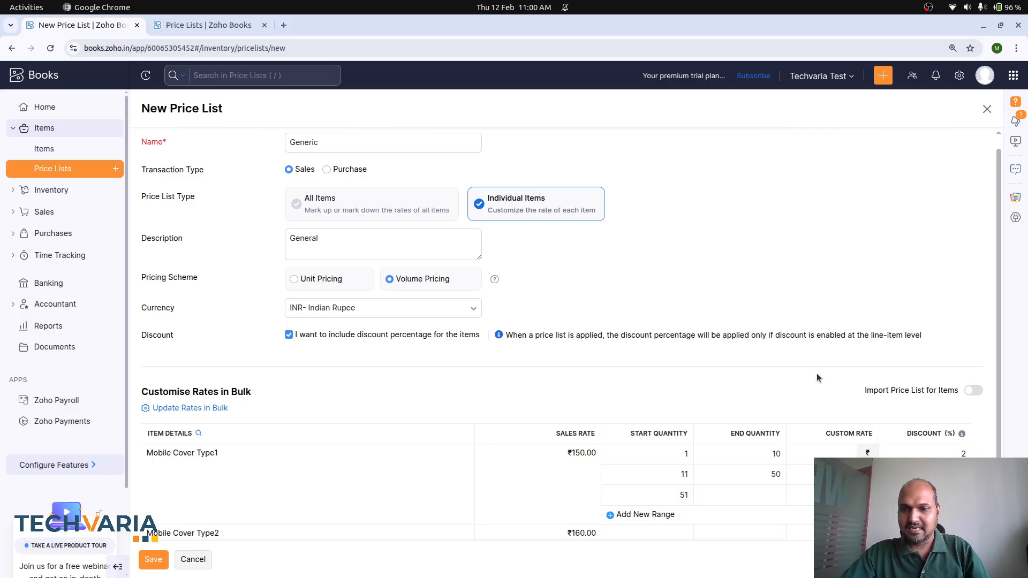
left_click(676, 494)
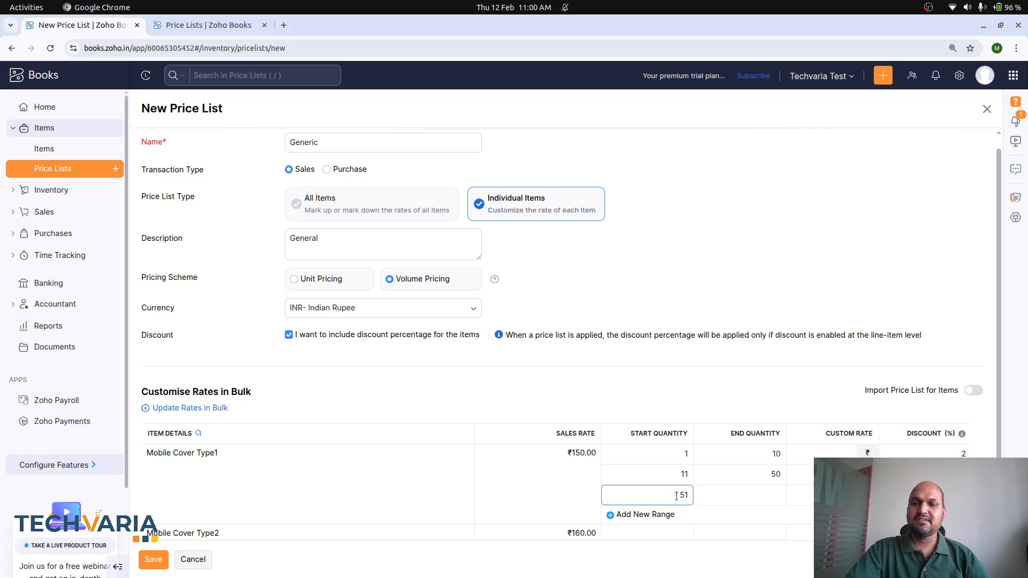
left_click(926, 495)
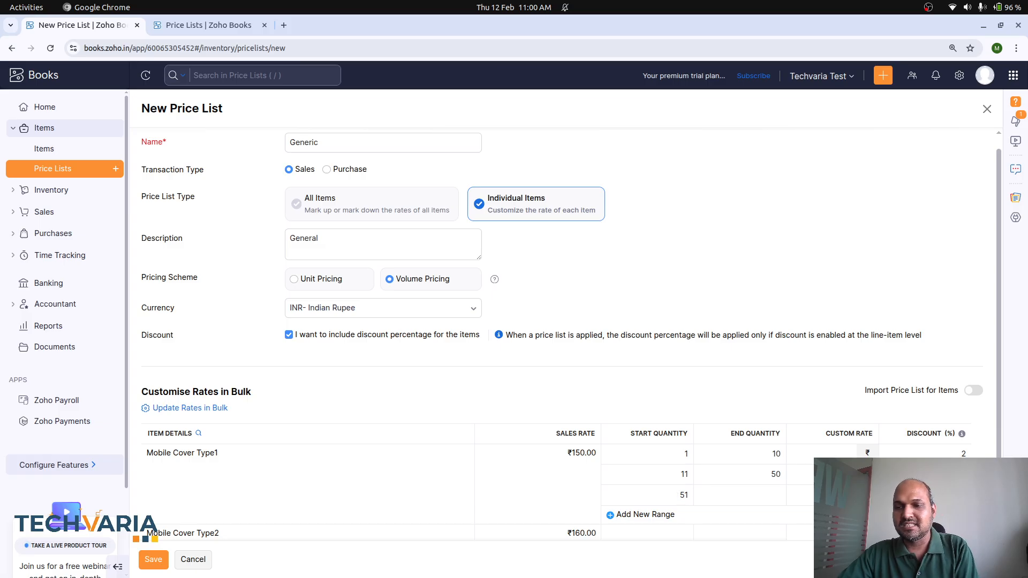
Set a quantity range of 1 to 10 for Mobile Cover Type2 with a 1% discount.
left_click(635, 536)
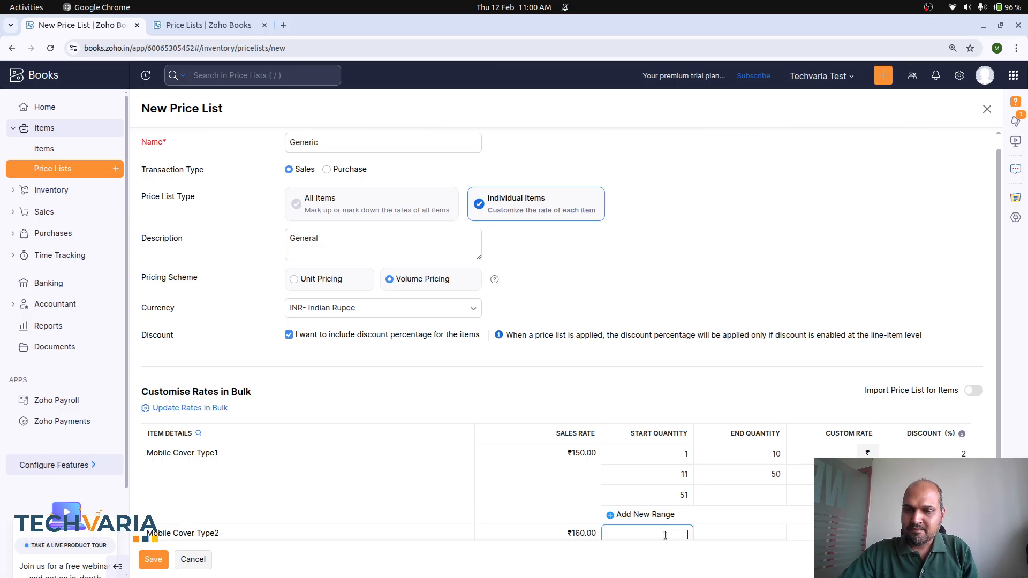
type("1")
key("Tab")
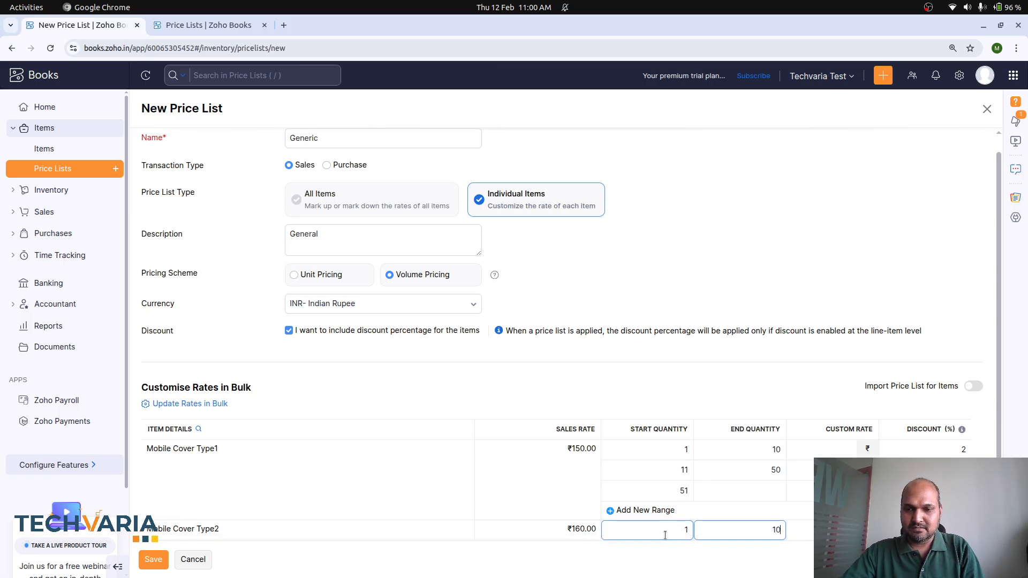
key("Tab")
key("Tab")
key("Tab")
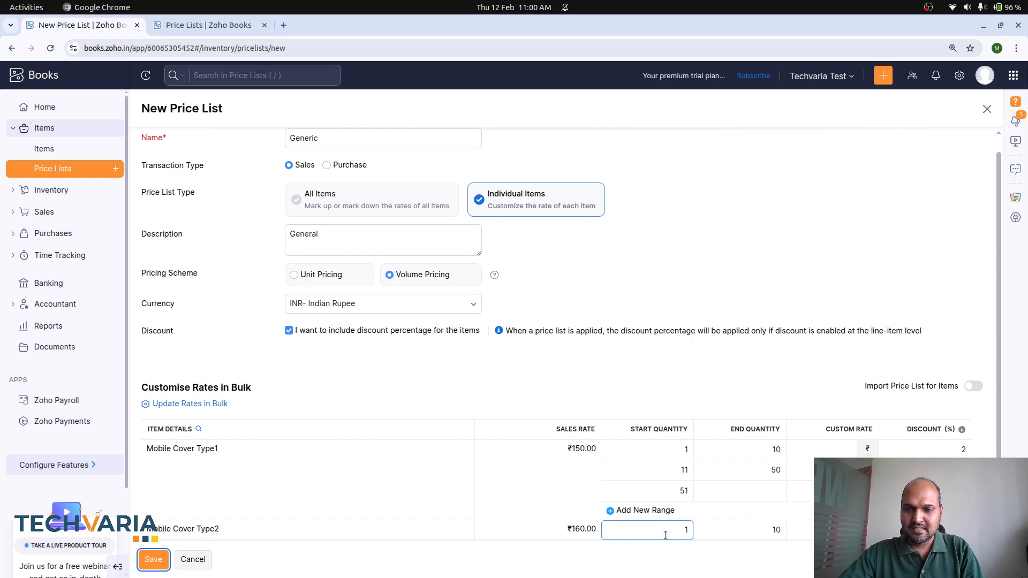
key("Tab")
scroll(678, 486, "down", 3)
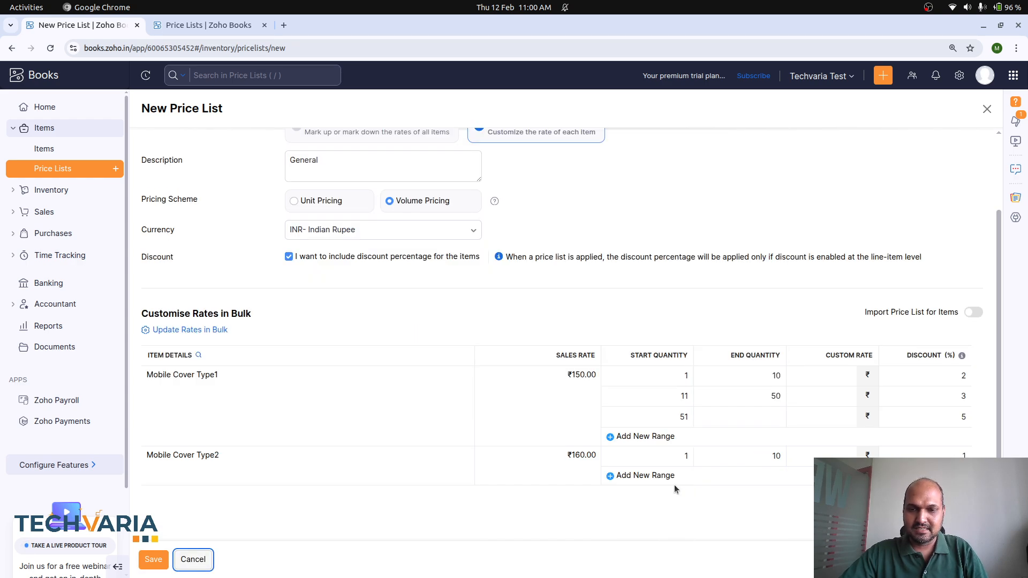
Add Mobile Cover Type2 ranges of 11 to 50 at 2% and from 51 at 3%, and try to save the price list.
left_click(659, 476)
left_click(752, 471)
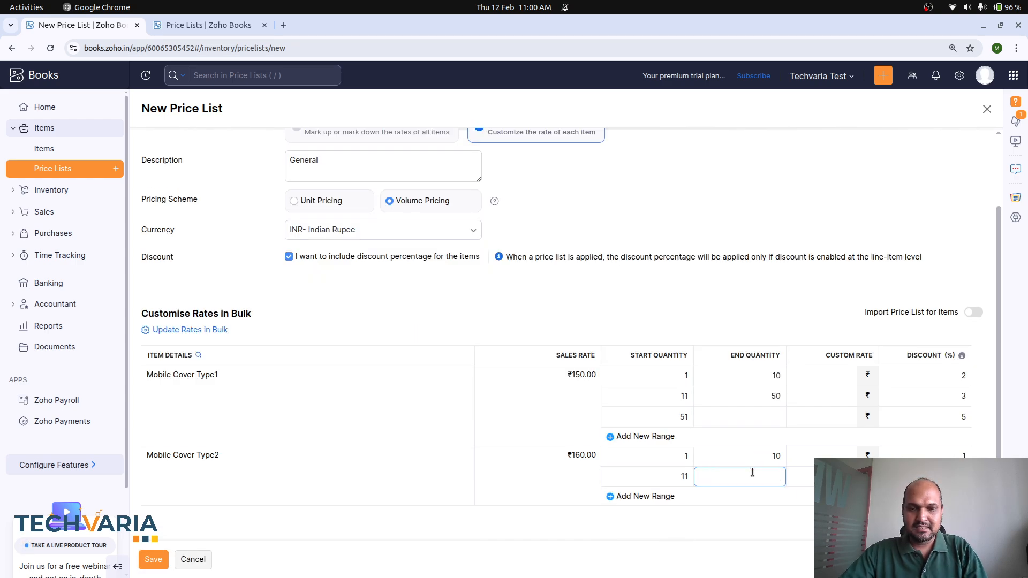
key("Tab")
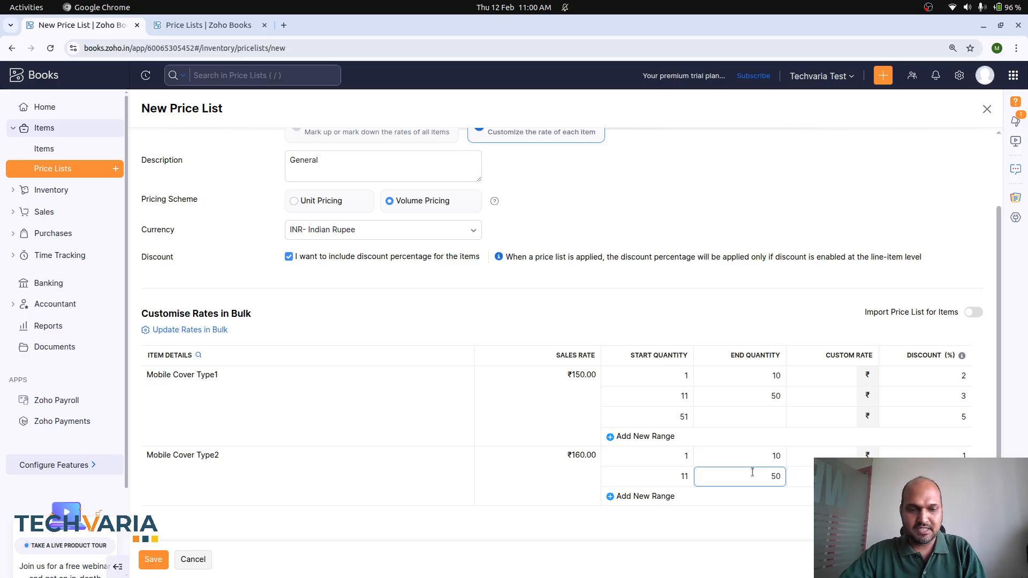
left_click(661, 496)
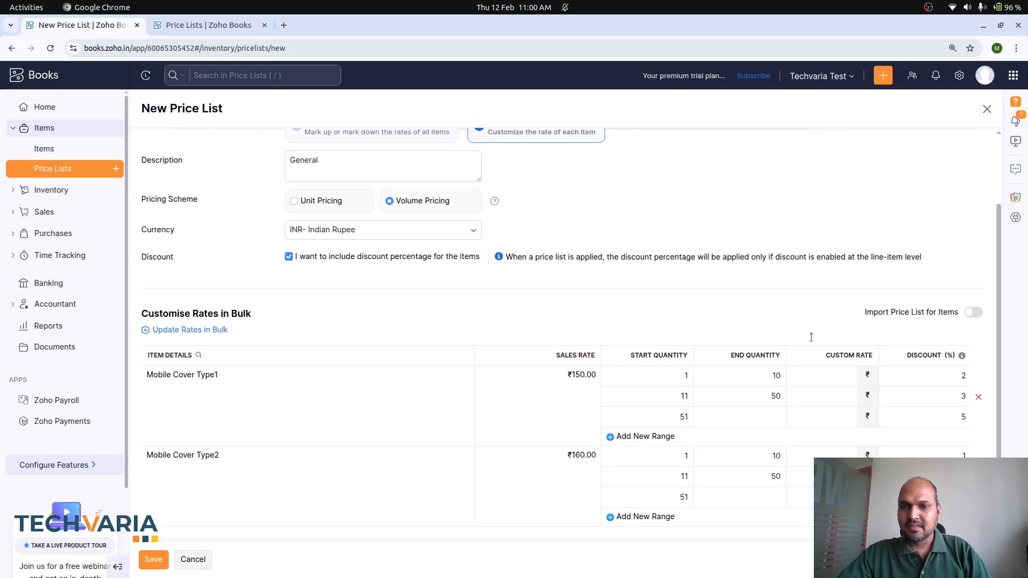
left_click(160, 560)
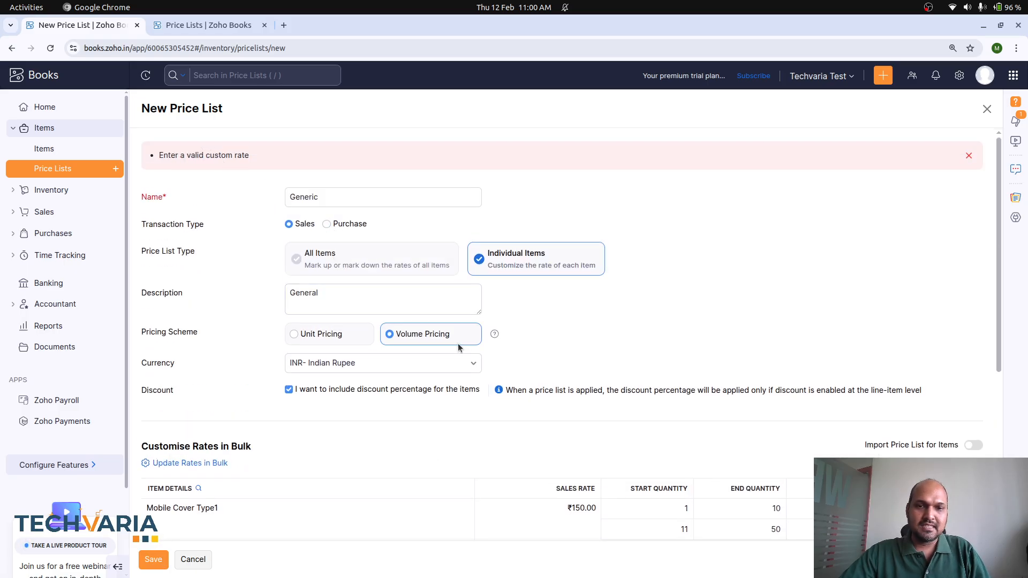
Set the custom rate to 150 for all three quantity ranges of Mobile Cover Type1.
scroll(637, 387, "down", 5)
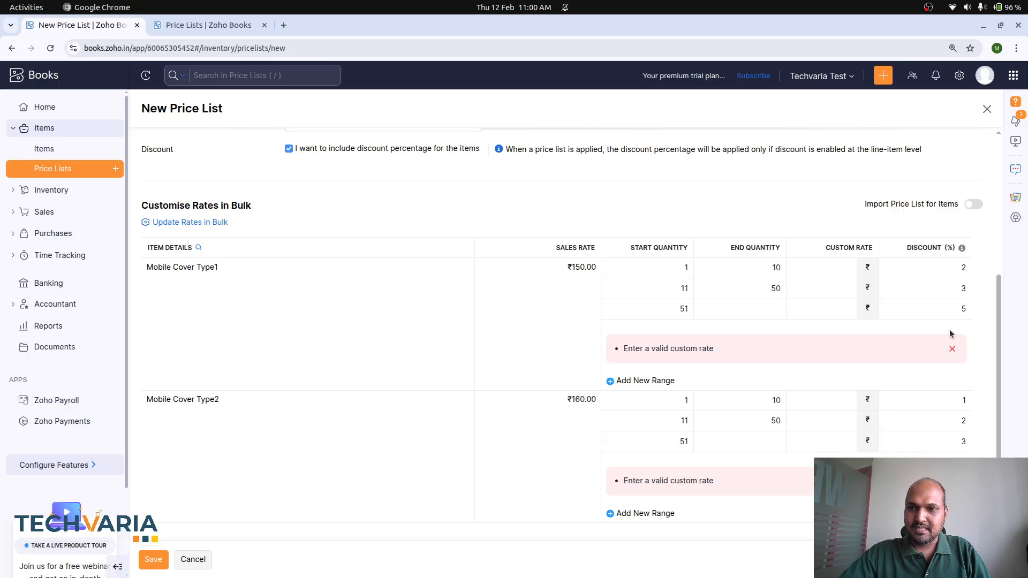
left_click(832, 266)
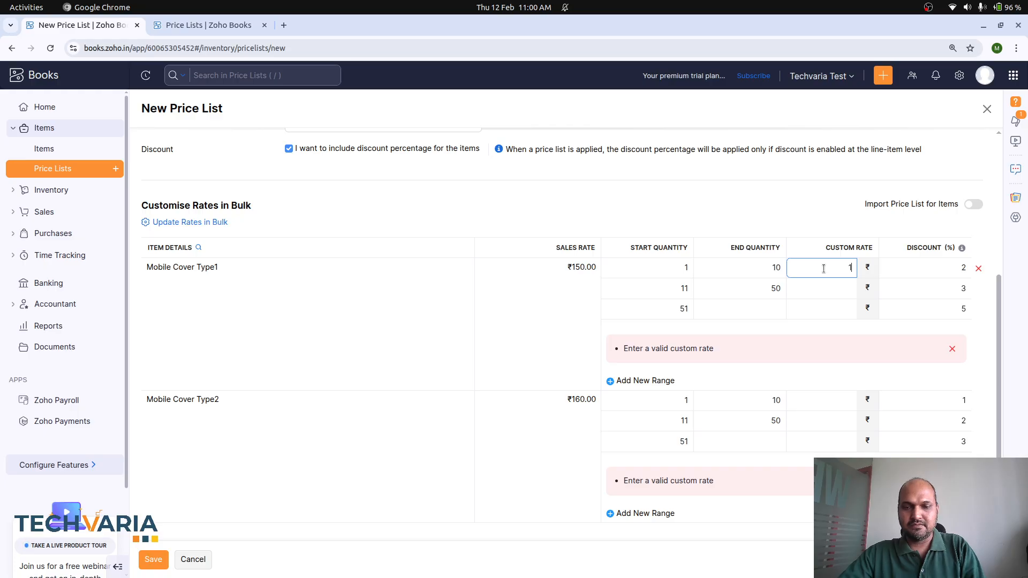
type("150")
key("Tab")
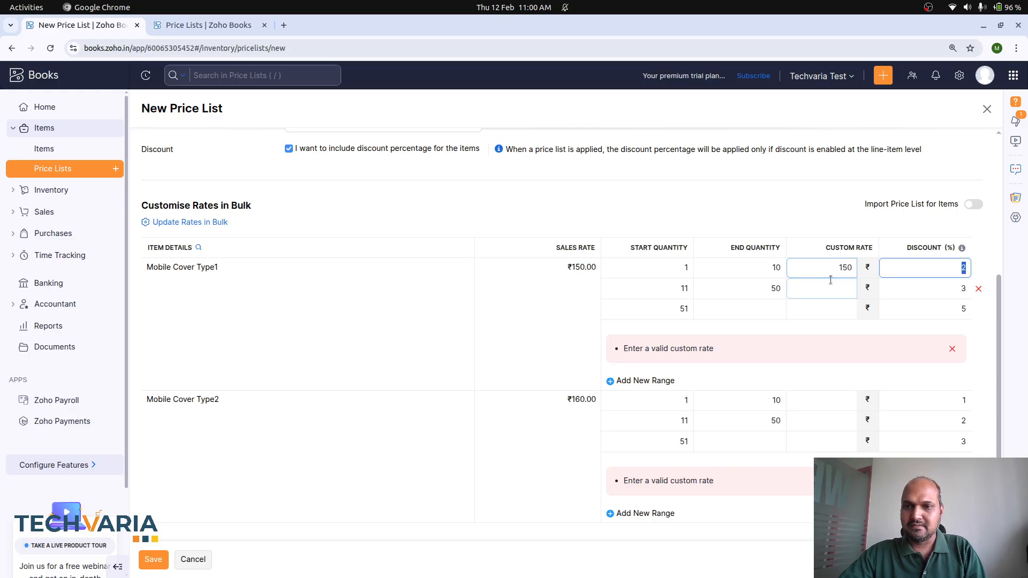
left_click(831, 284)
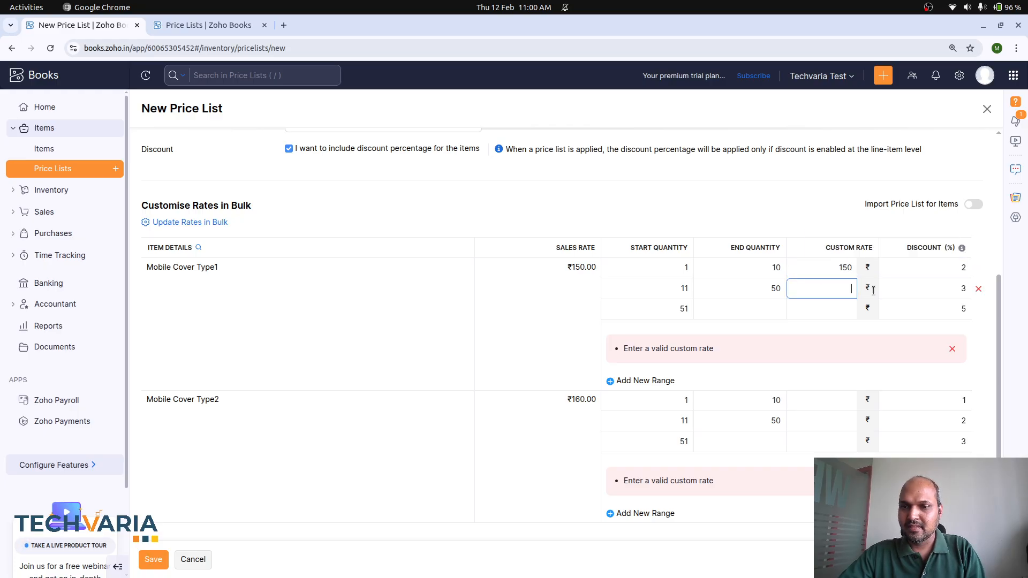
left_click(819, 308)
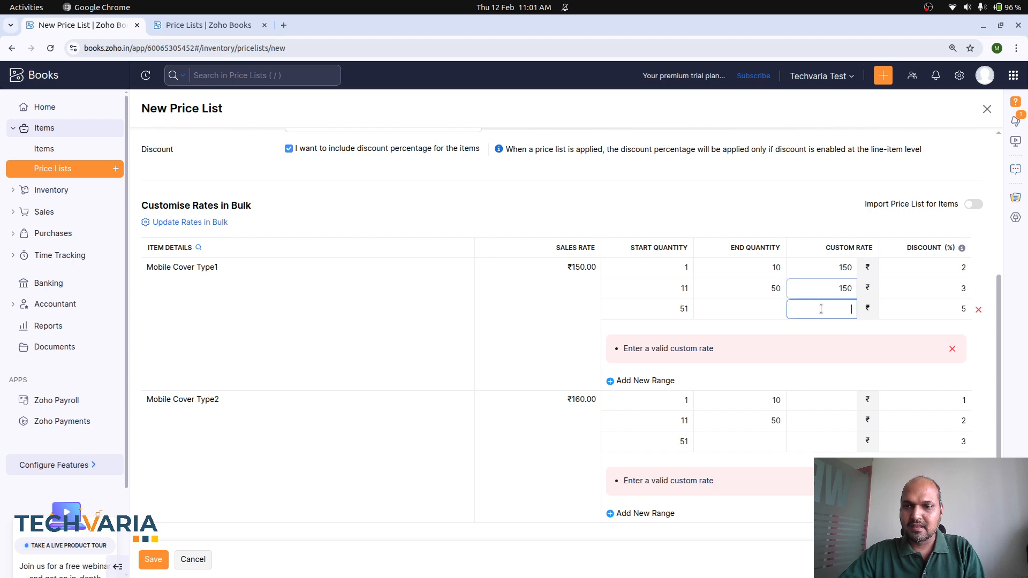
type("150")
Set the custom rate to 160 for all three quantity ranges of Mobile Cover Type2 and save the price list.
left_click(820, 398)
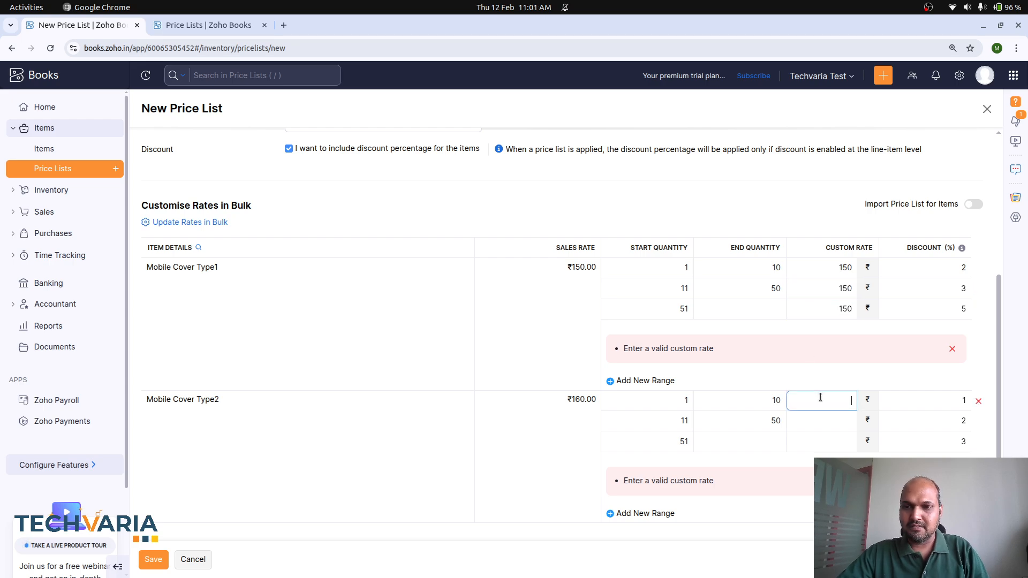
left_click(823, 421)
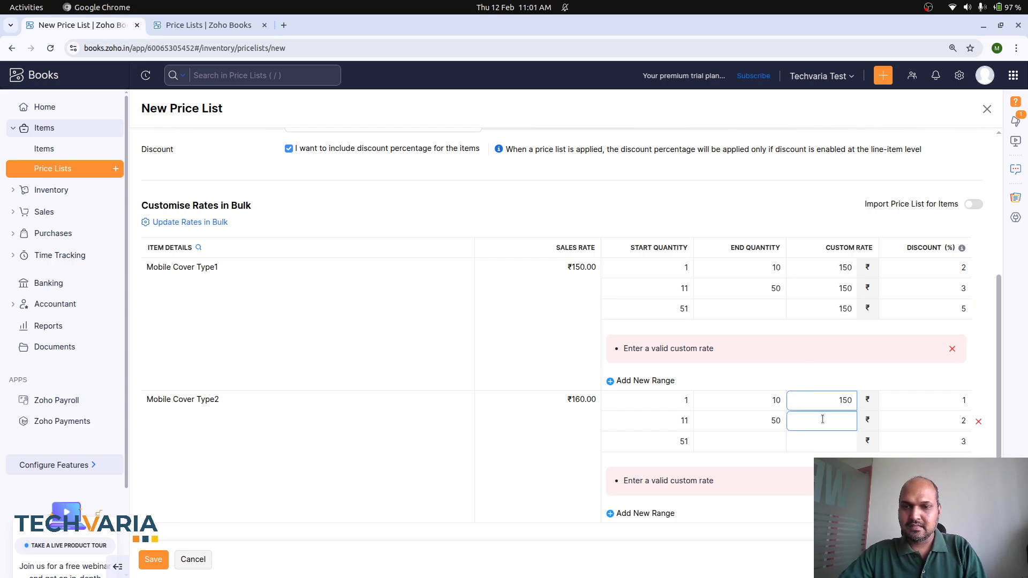
type("160")
left_click(822, 420)
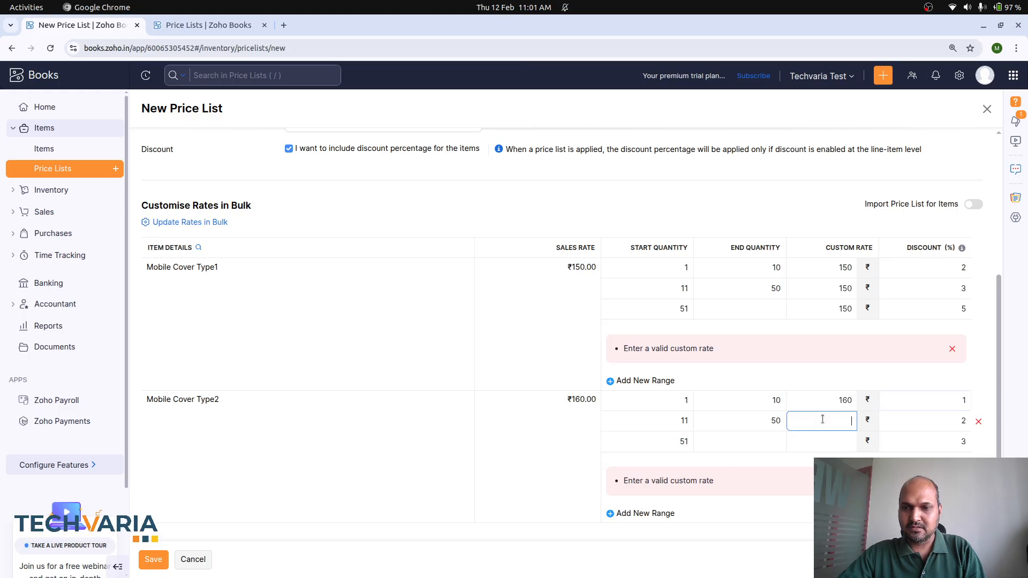
left_click(835, 442)
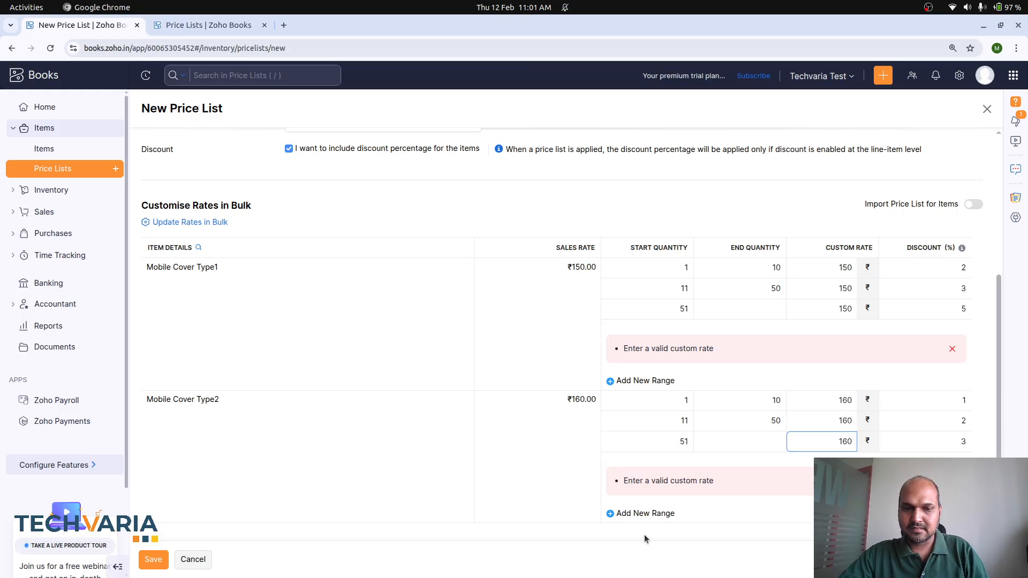
left_click(153, 559)
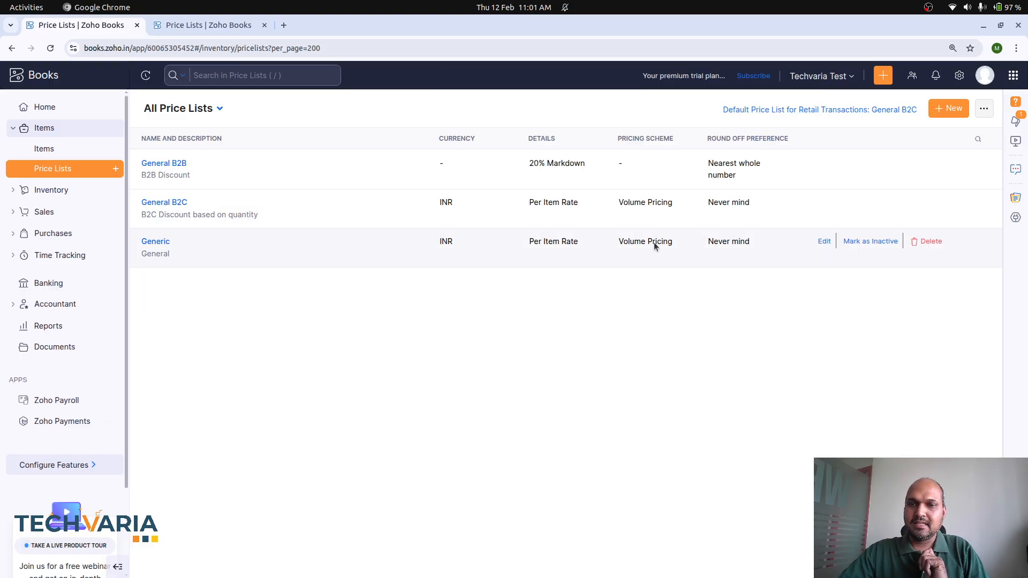
Open the Generic price list for editing, review its settings and quantity ranges, and close it without changes.
left_click(826, 244)
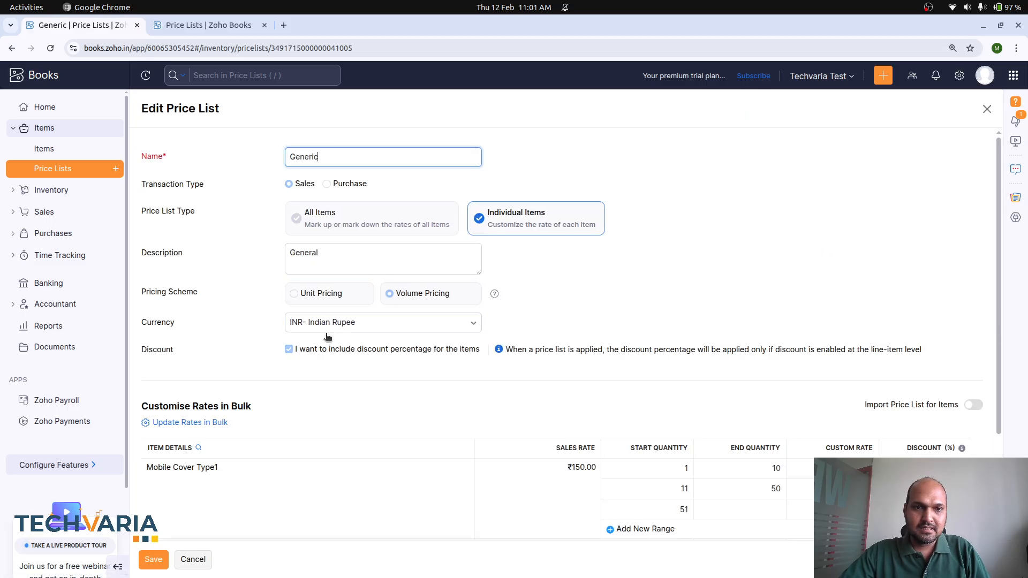
scroll(352, 286, "down", 3)
scroll(303, 392, "up", 3)
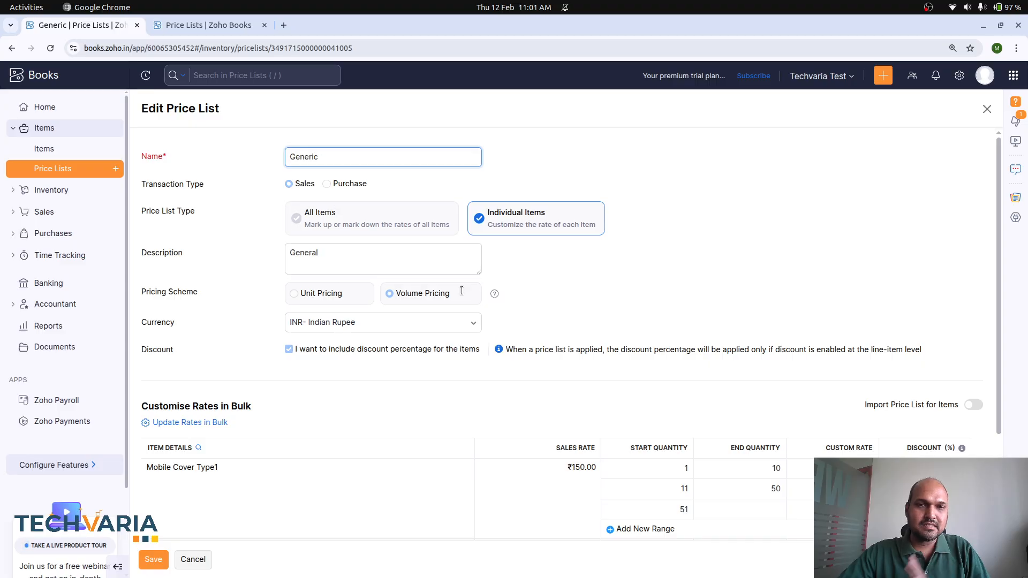
left_click(416, 327)
left_click(416, 328)
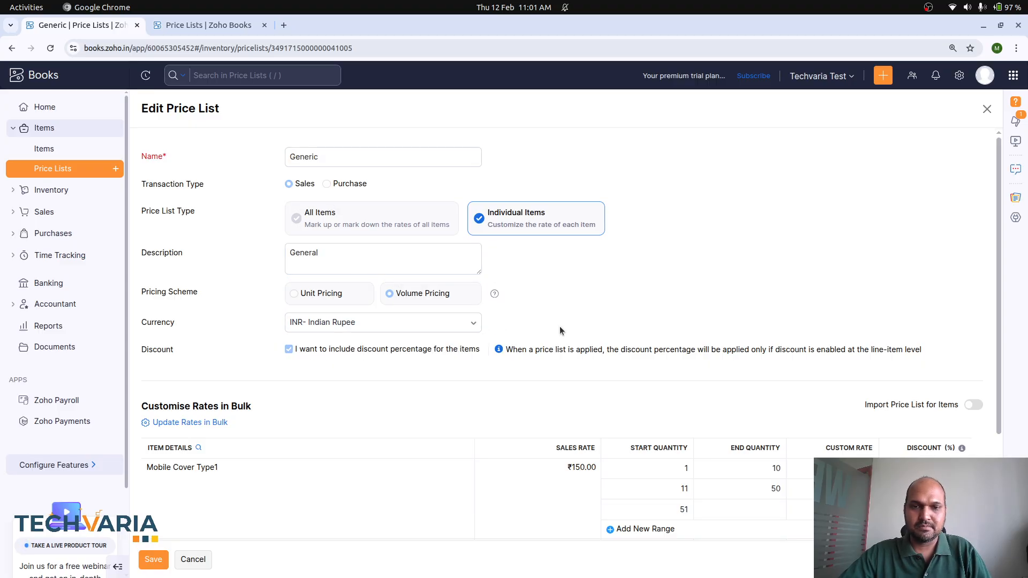
scroll(638, 363, "down", 2)
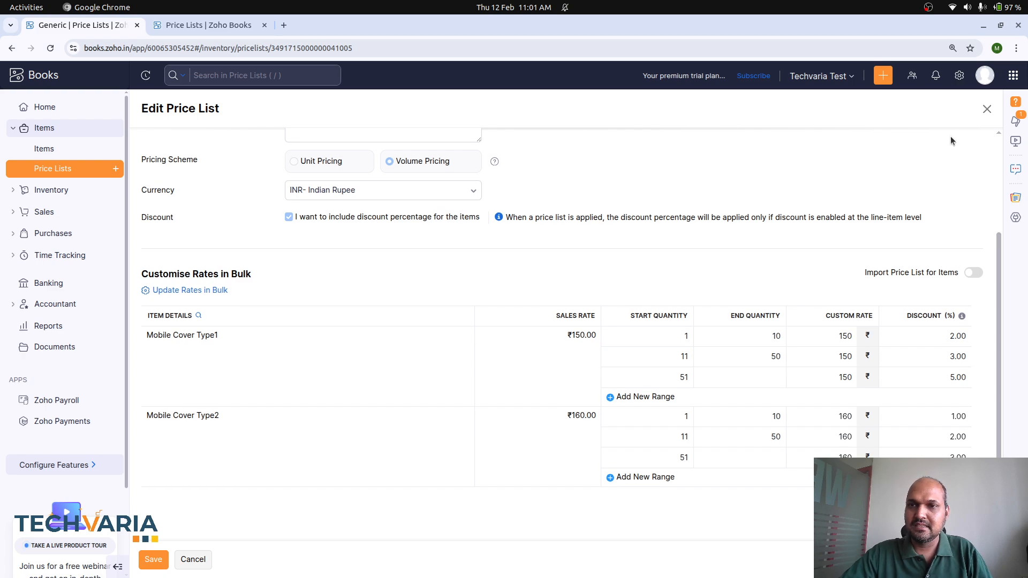
left_click(985, 109)
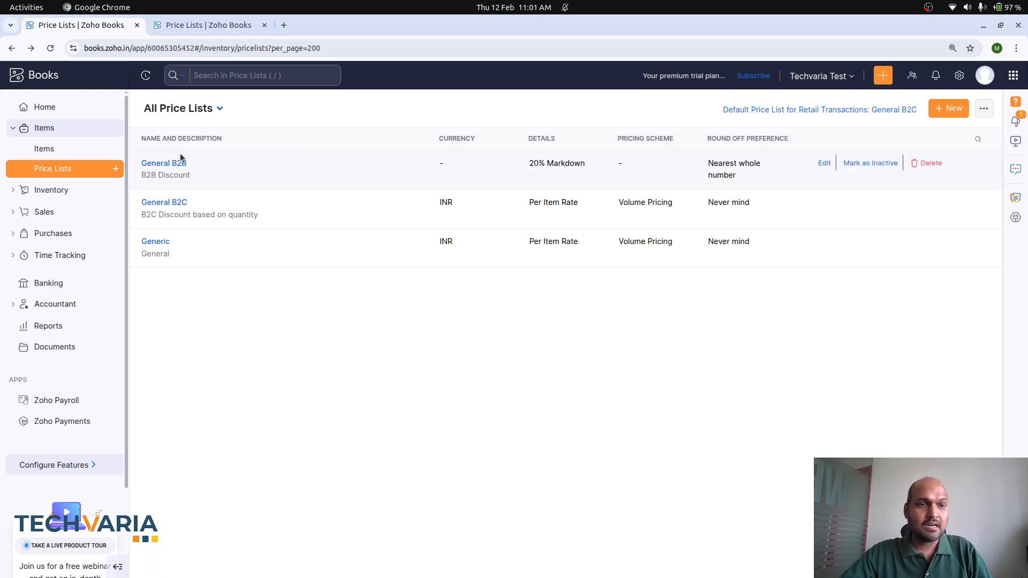
Start a new quote for the customer linked to General B2C and check the price list applied above the item table.
left_click(46, 212)
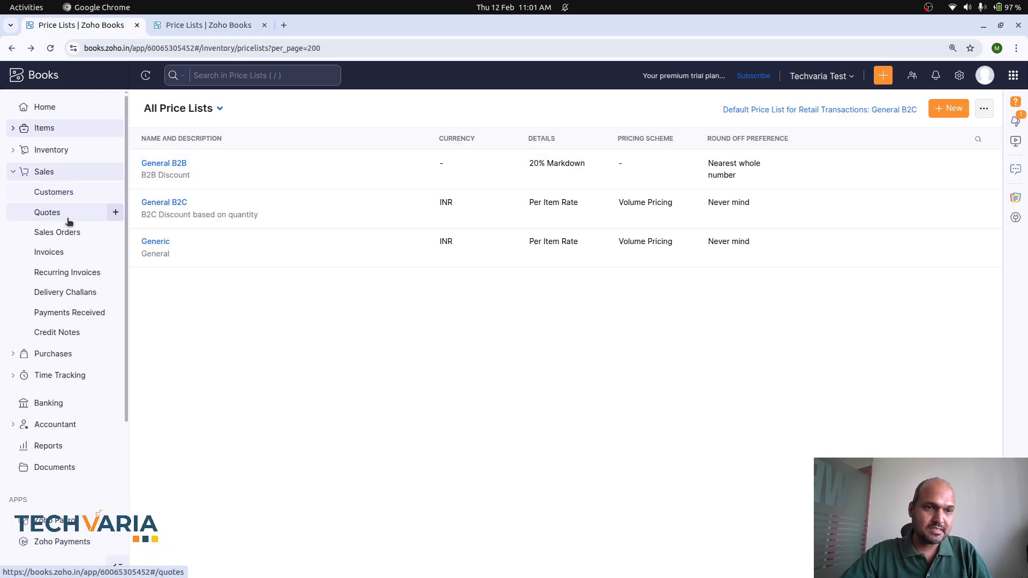
left_click(69, 219)
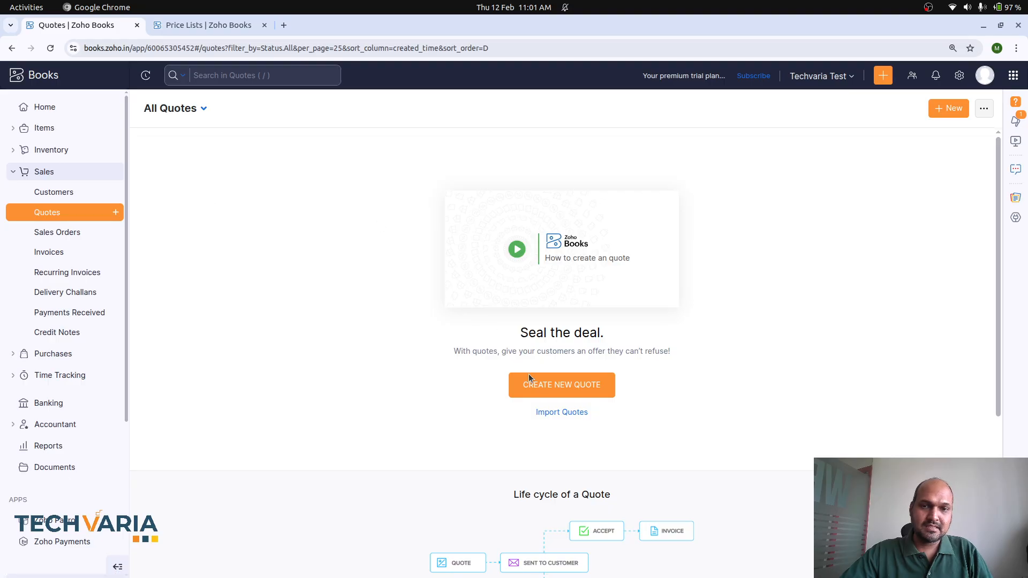
left_click(543, 394)
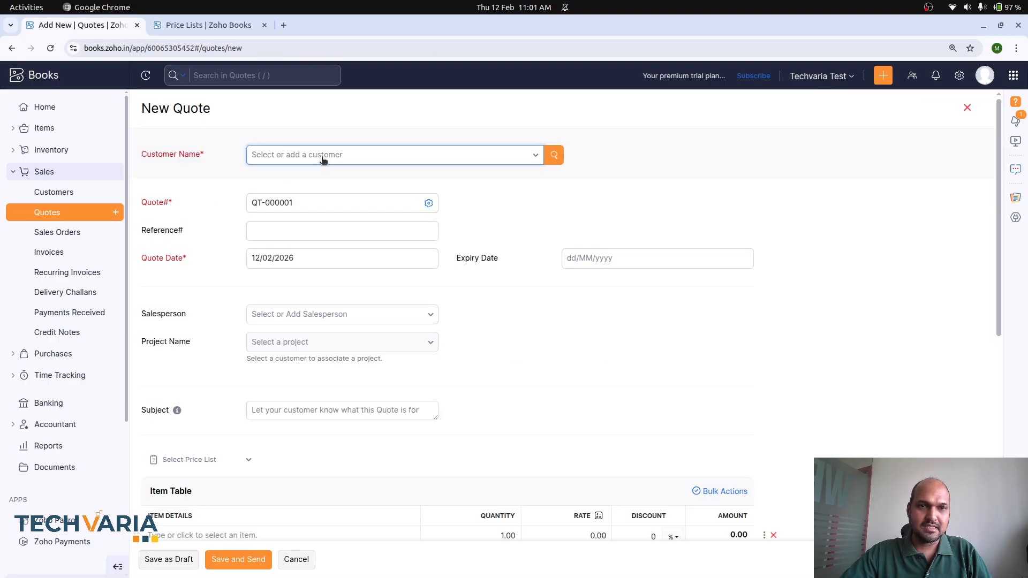
left_click(322, 156)
left_click(316, 217)
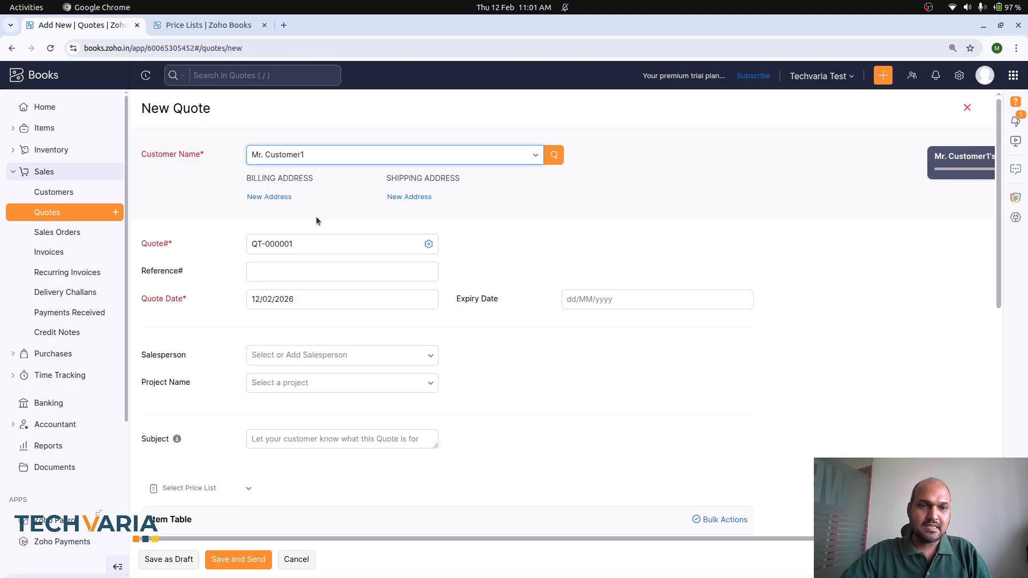
scroll(445, 416, "down", 5)
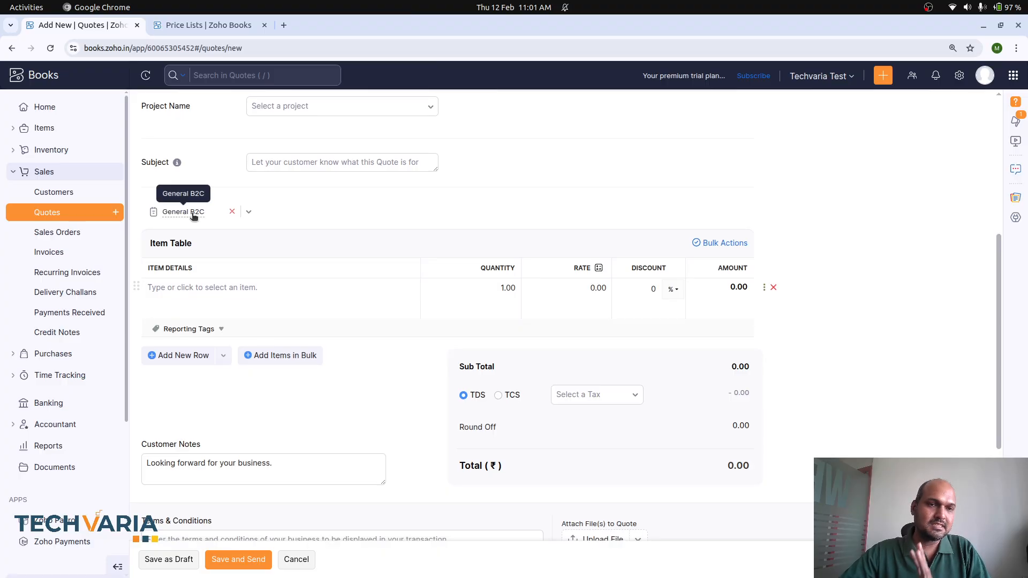
scroll(232, 242, "up", 5)
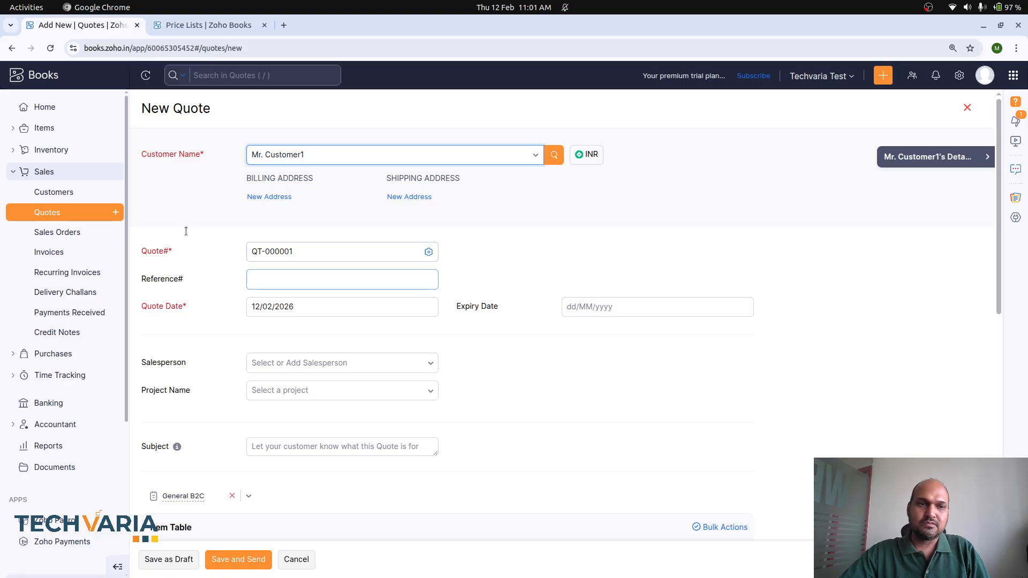
Discard the unsaved quote and open the record of the customer linked to General B2C.
left_click(79, 187)
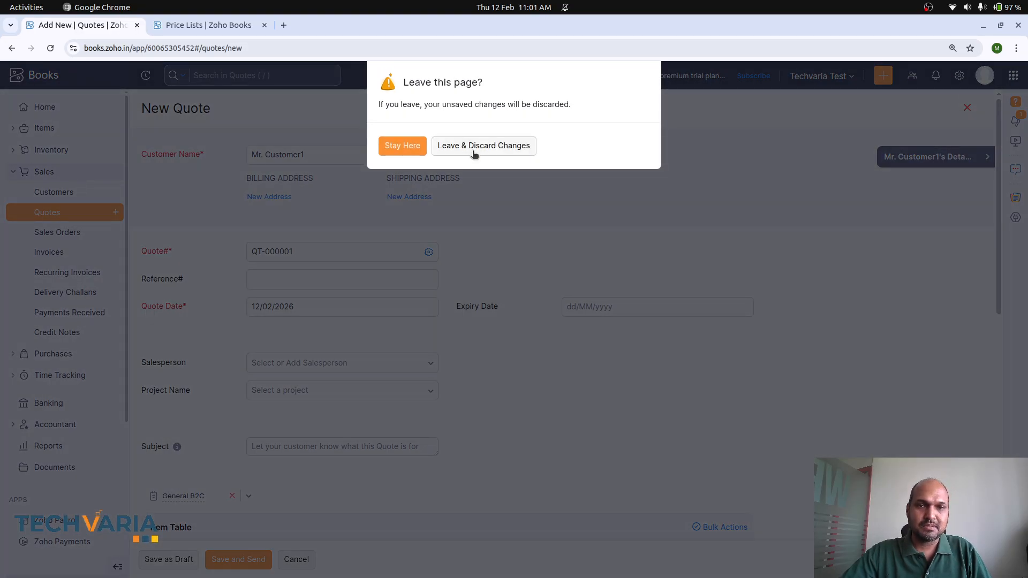
left_click(401, 146)
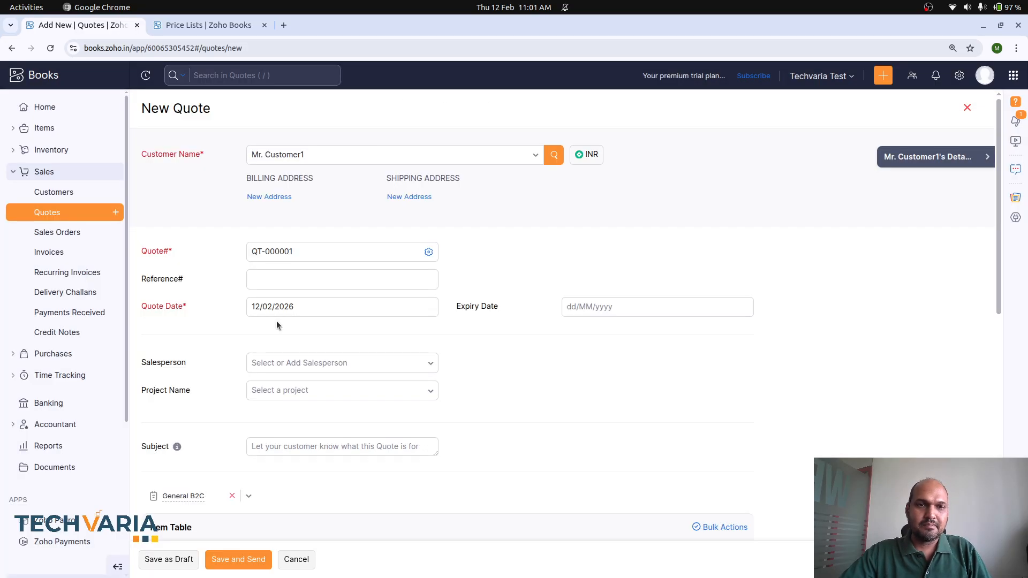
left_click(84, 192)
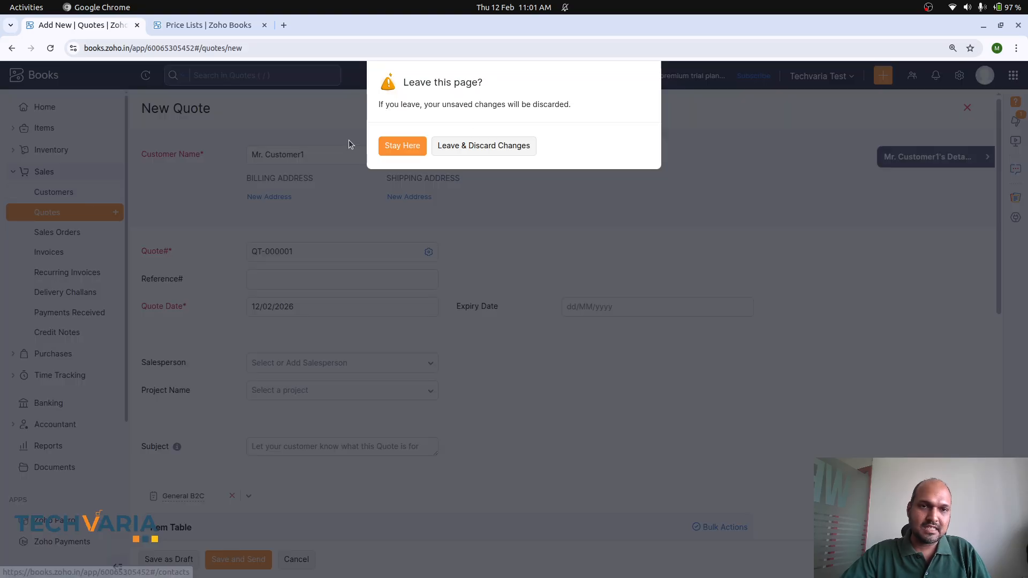
left_click(512, 146)
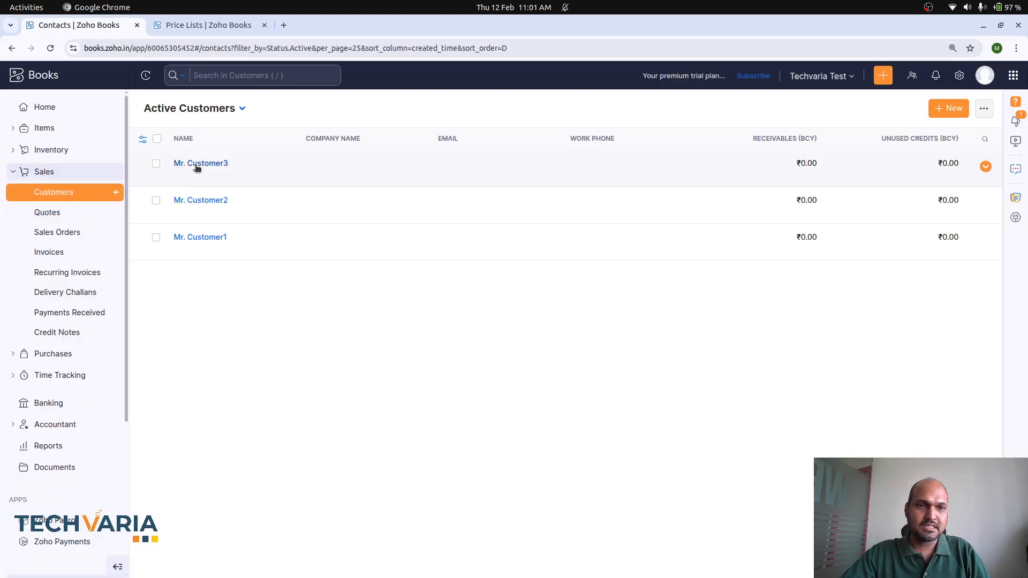
left_click(207, 239)
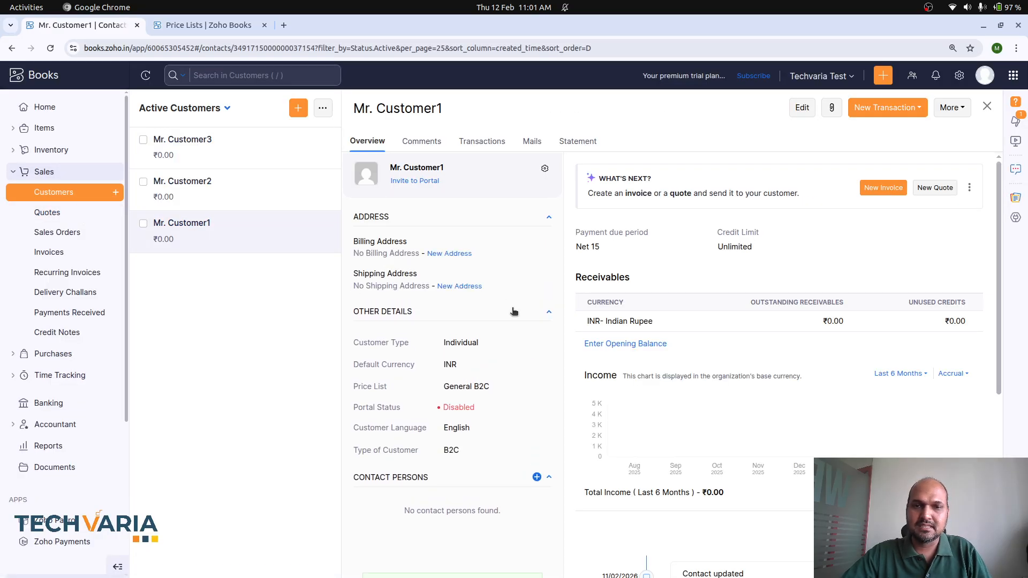
Review the customer's details and the price lists available in the edit form, and leave without changes.
scroll(548, 312, "down", 3)
scroll(548, 312, "up", 3)
left_click(802, 108)
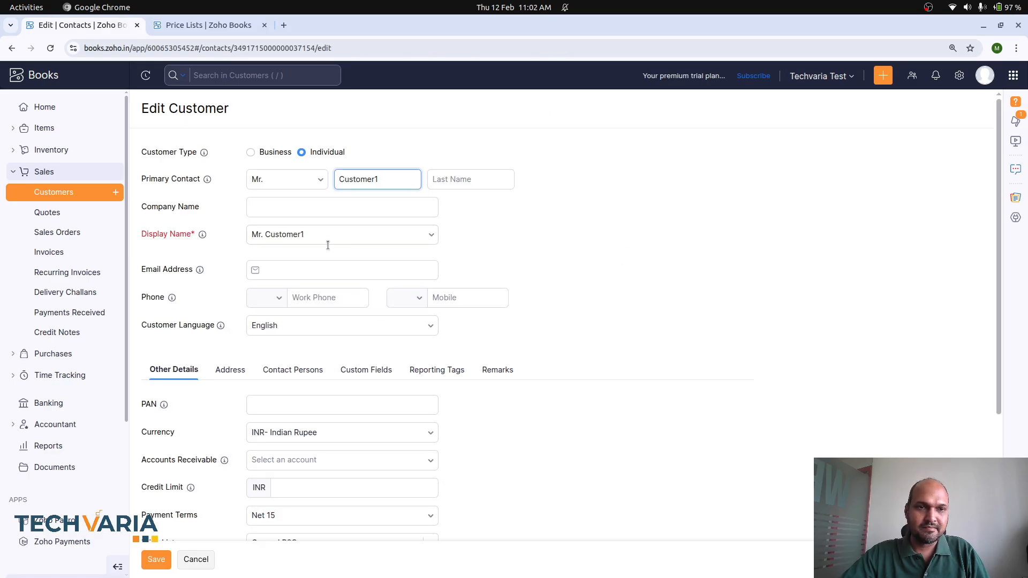
scroll(329, 246, "down", 3)
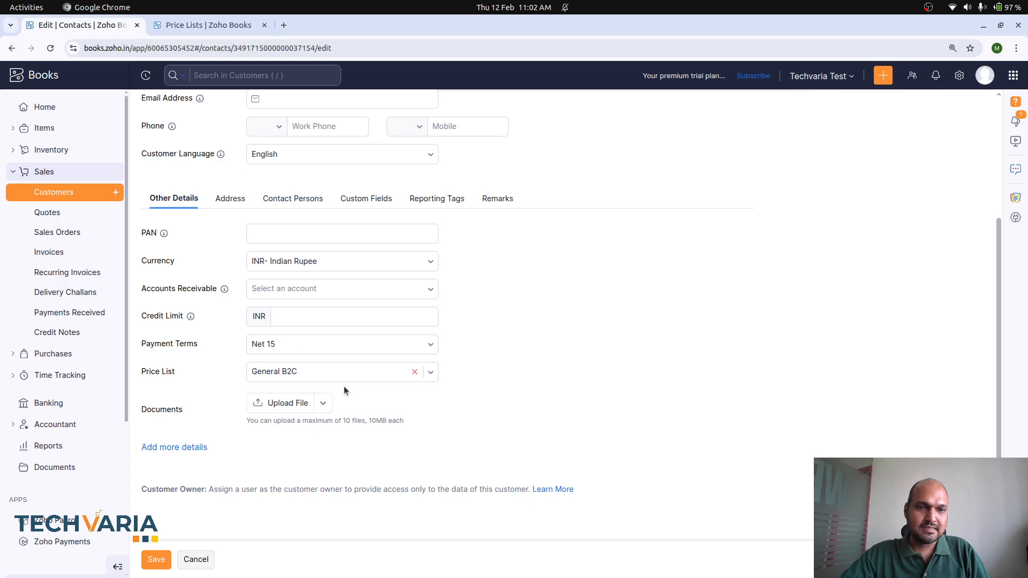
left_click(312, 370)
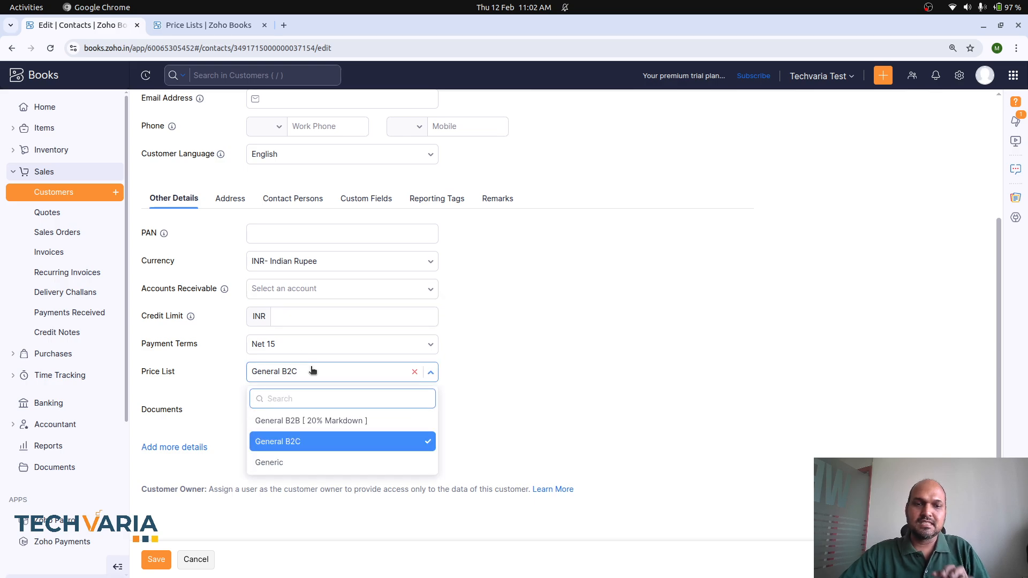
left_click(535, 336)
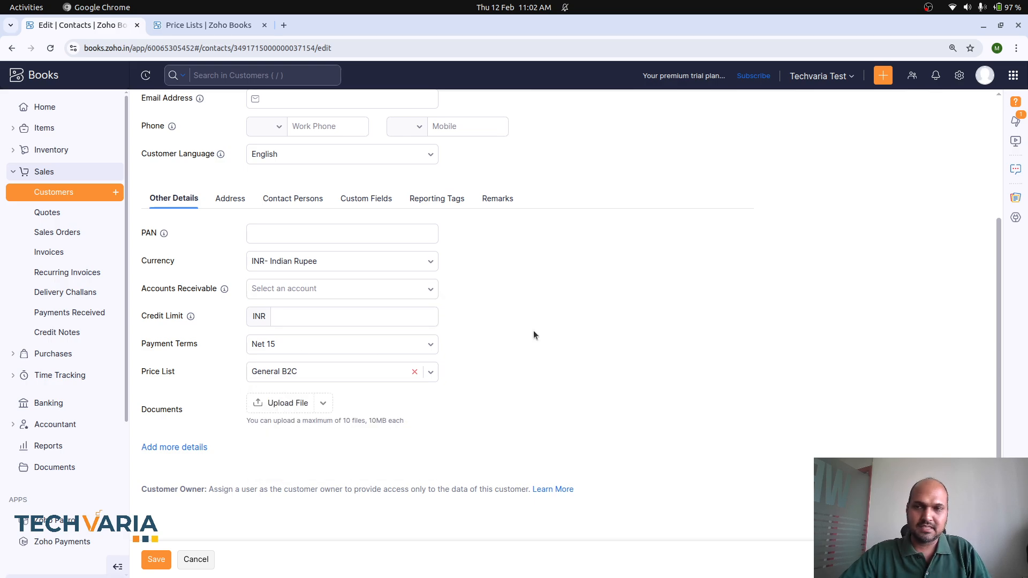
scroll(846, 239, "up", 3)
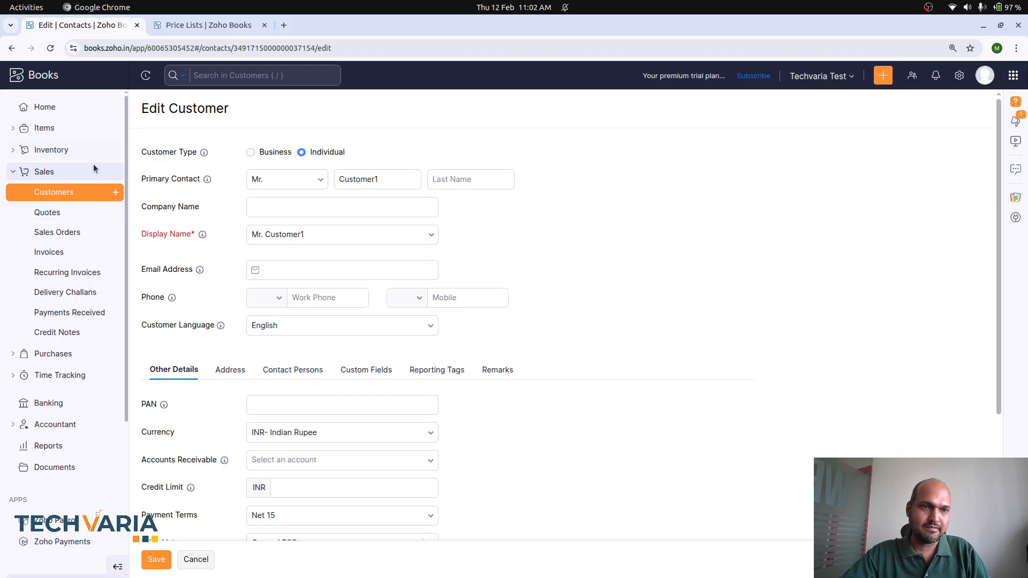
left_click(102, 190)
Change the price list of the customer linked to General B2C to Generic and save the customer.
left_click(193, 237)
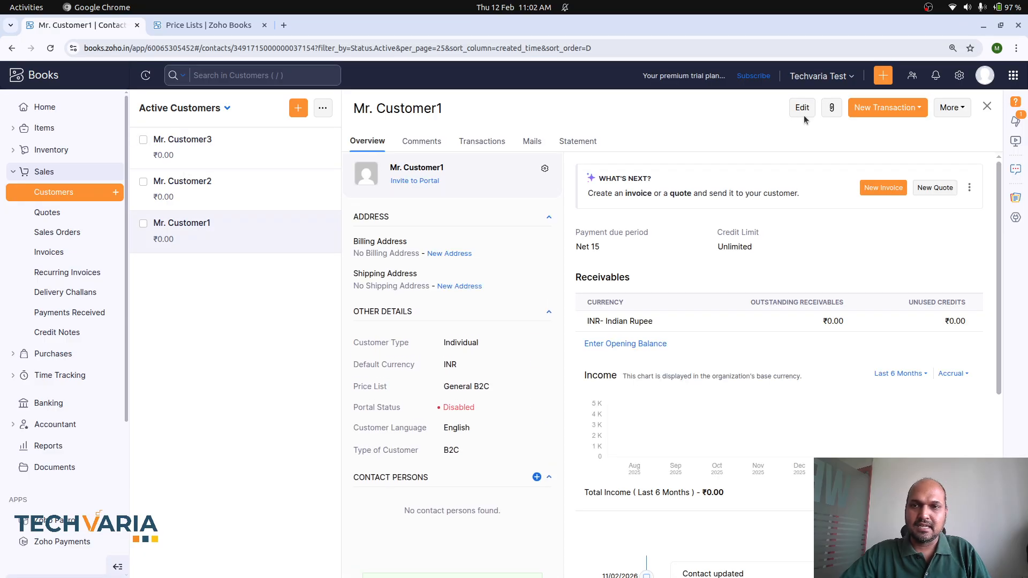
left_click(803, 113)
scroll(509, 280, "down", 3)
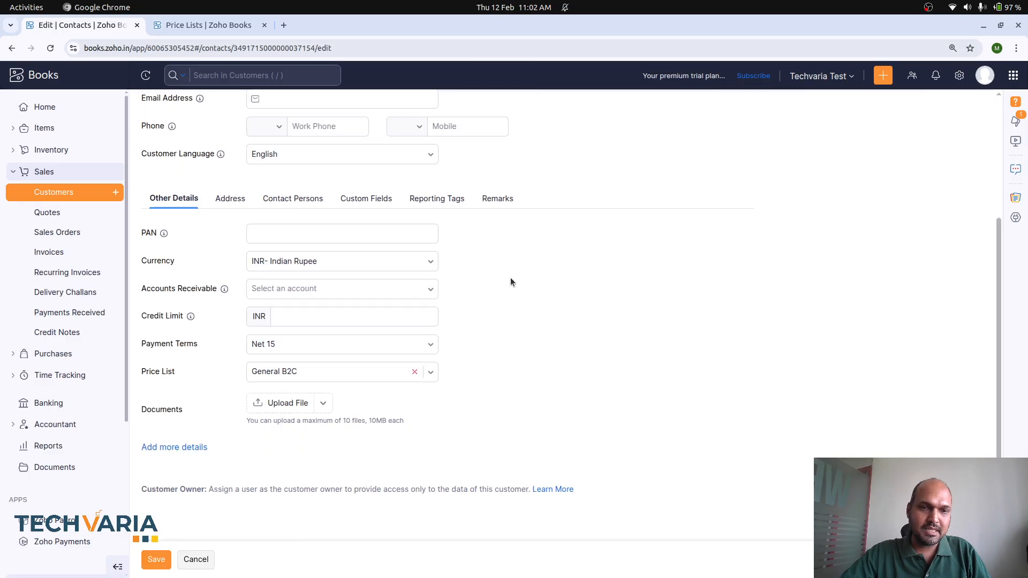
left_click(377, 373)
left_click(349, 461)
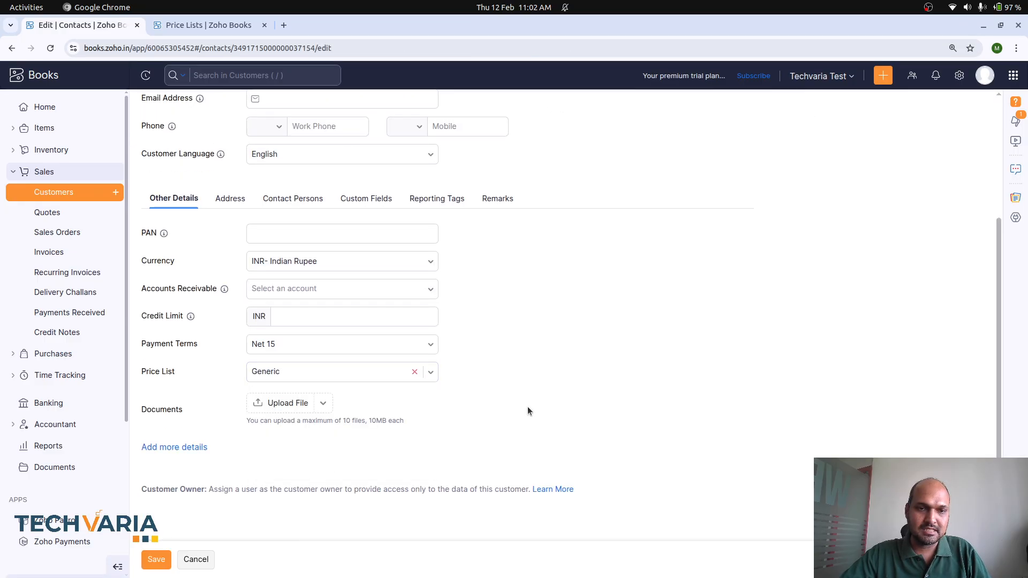
left_click(160, 557)
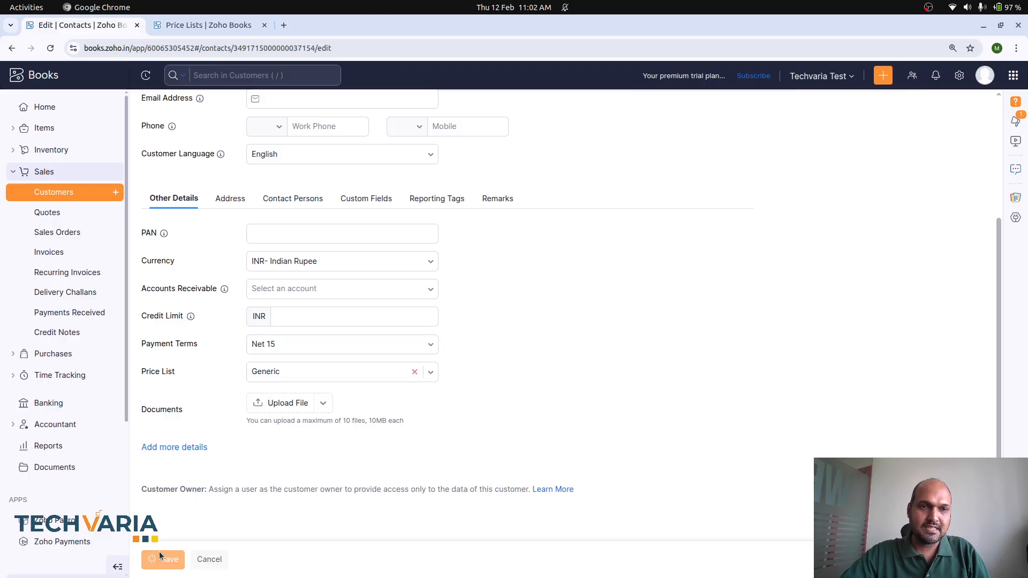
Start a new quote for the customer just switched to the Generic price list.
left_click(56, 213)
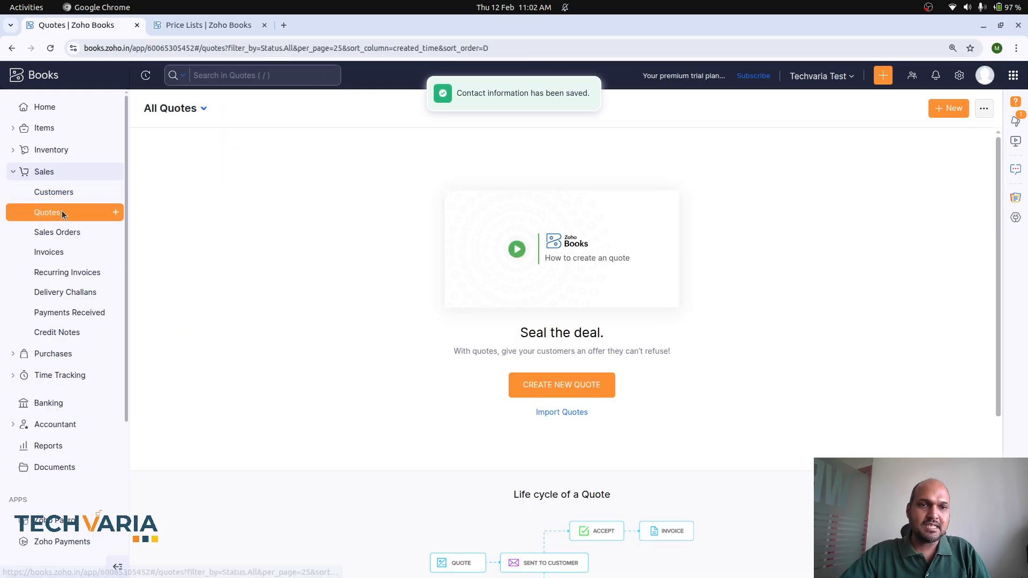
left_click(551, 378)
left_click(294, 157)
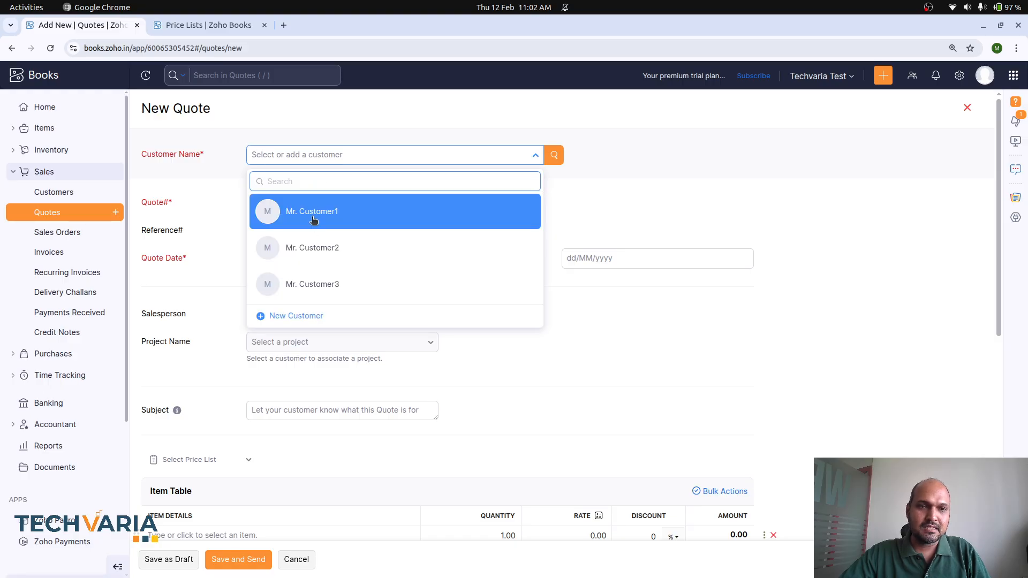
left_click(313, 220)
scroll(225, 472, "down", 3)
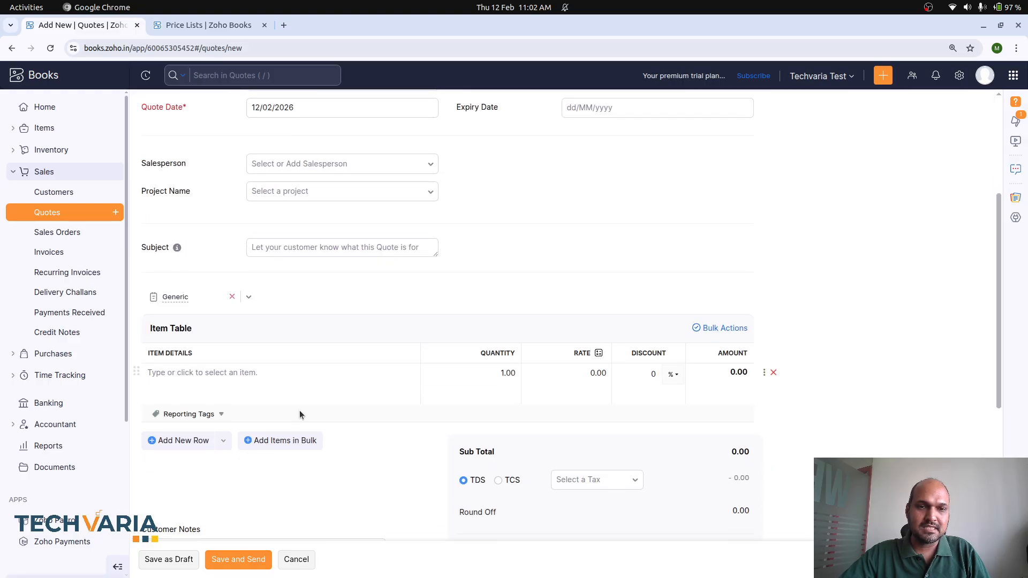
Add Mobile Cover Type1 to the quote's item table with a quantity of 55.
left_click(221, 372)
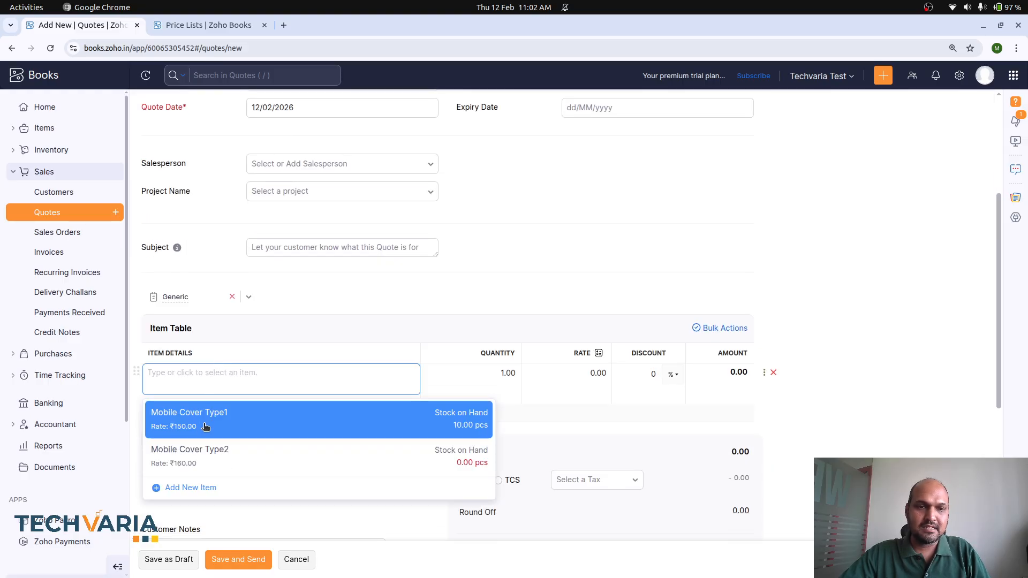
left_click(205, 427)
left_click(501, 370)
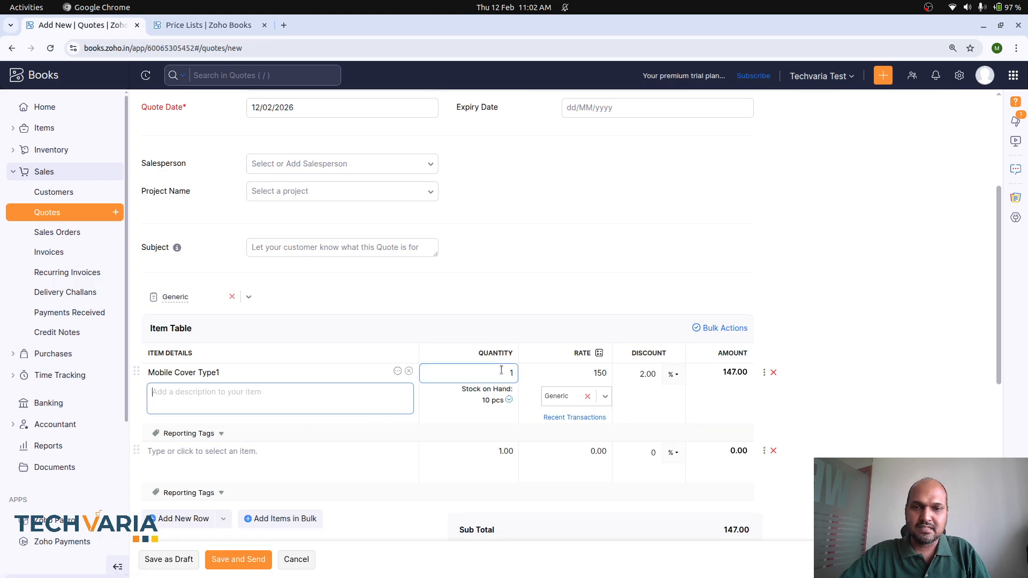
left_click(650, 375)
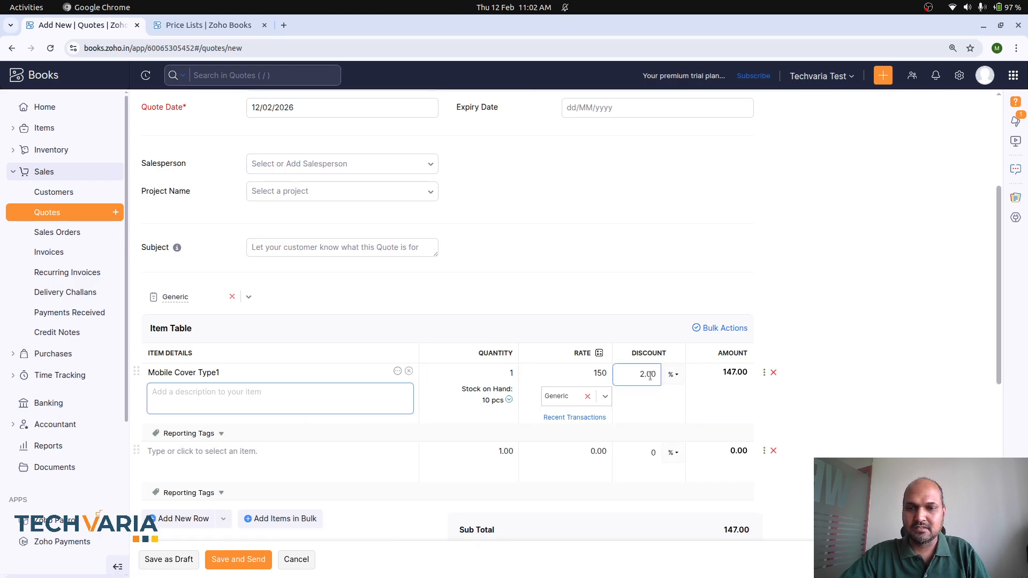
left_click(488, 375)
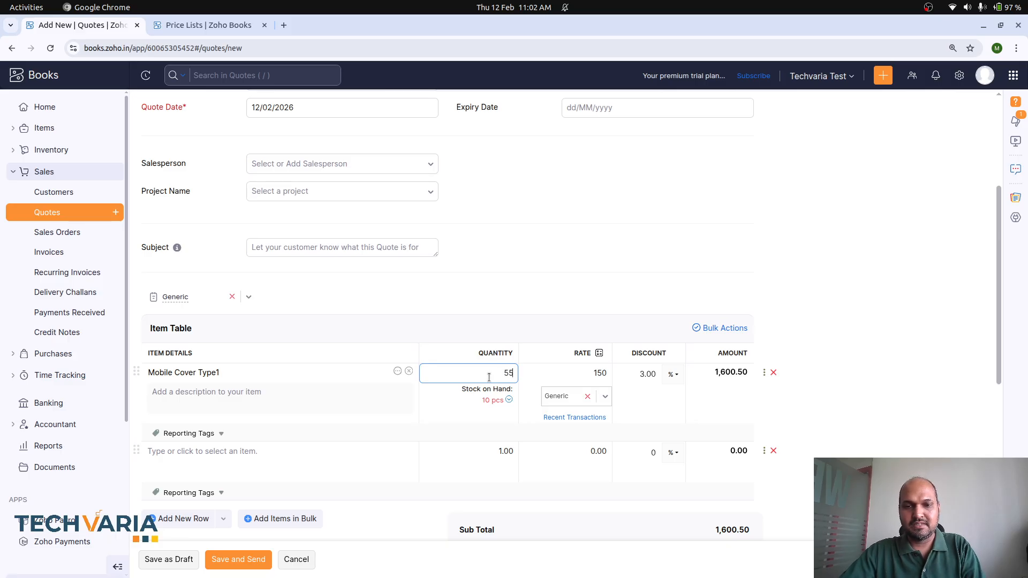
left_click(569, 294)
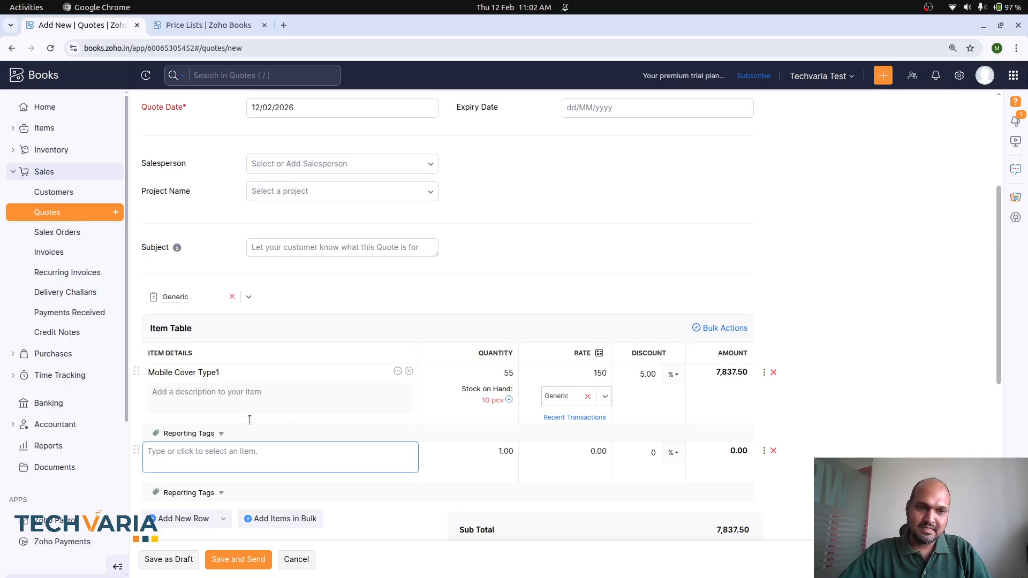
Add Mobile Cover Type2 as the second quote item with a quantity of 11.
left_click(212, 453)
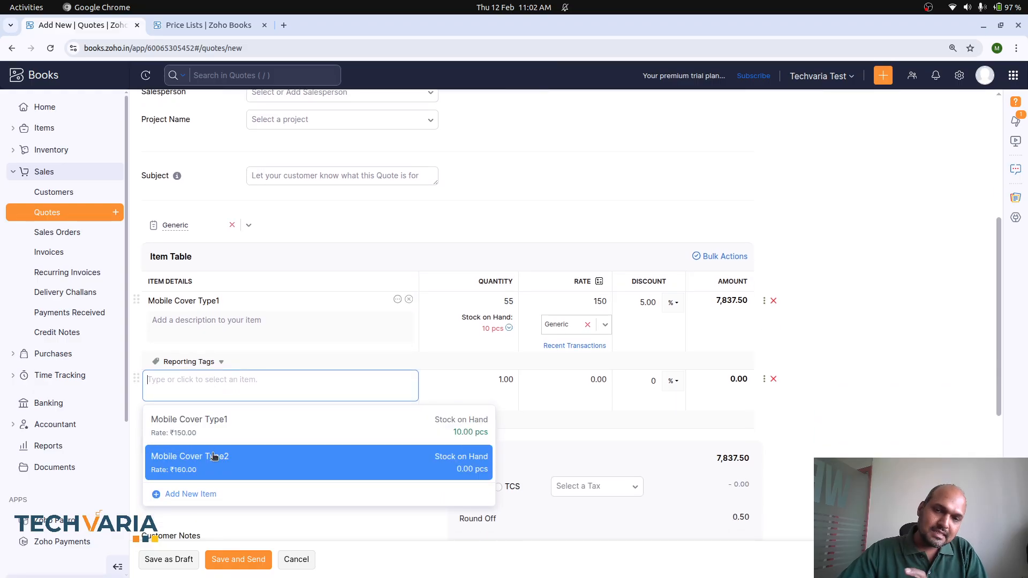
left_click(213, 455)
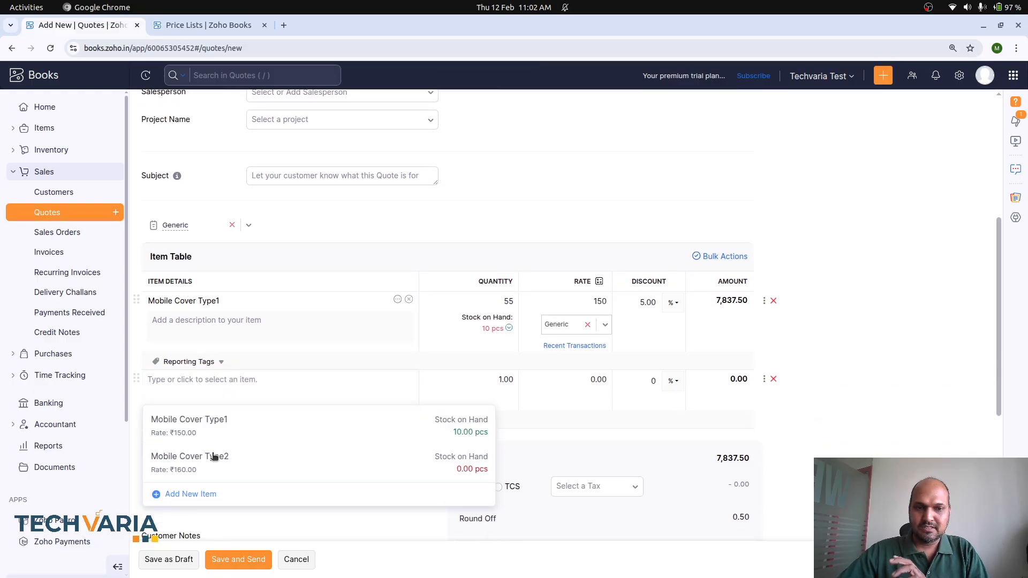
left_click(508, 379)
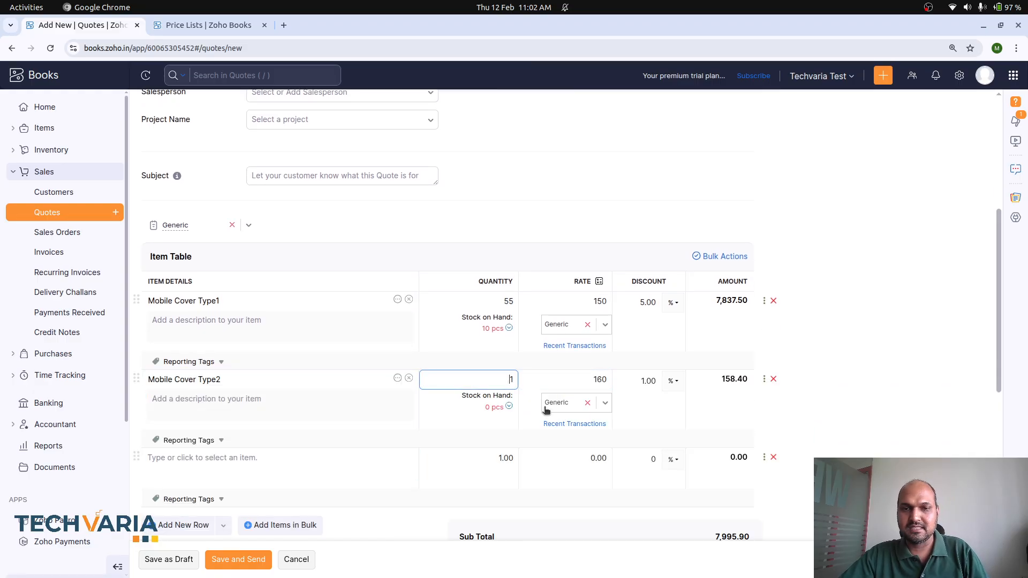
type("11")
key("Tab")
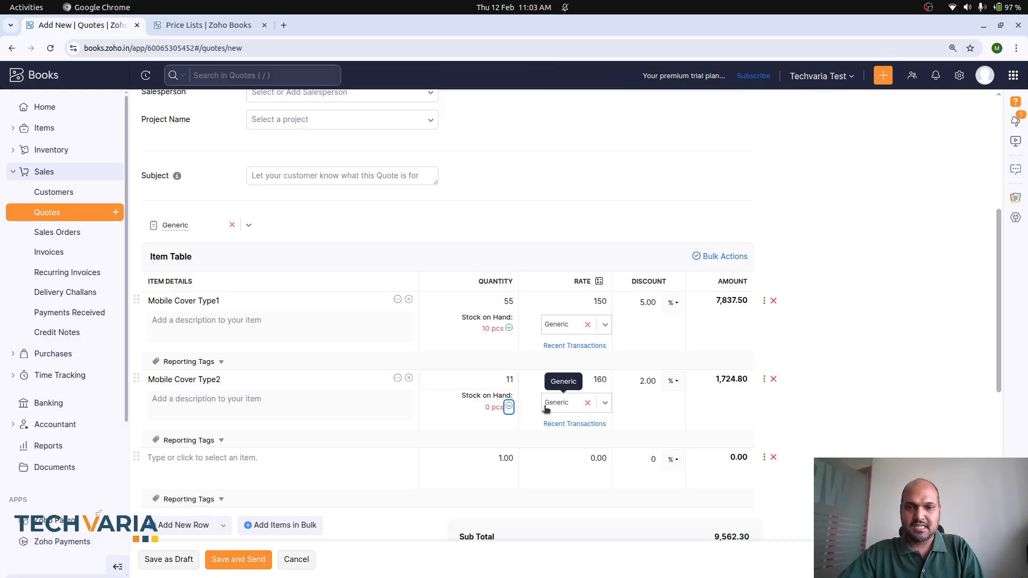
Remove the Generic price list from the quote and apply the default item rates.
scroll(815, 367, "up", 5)
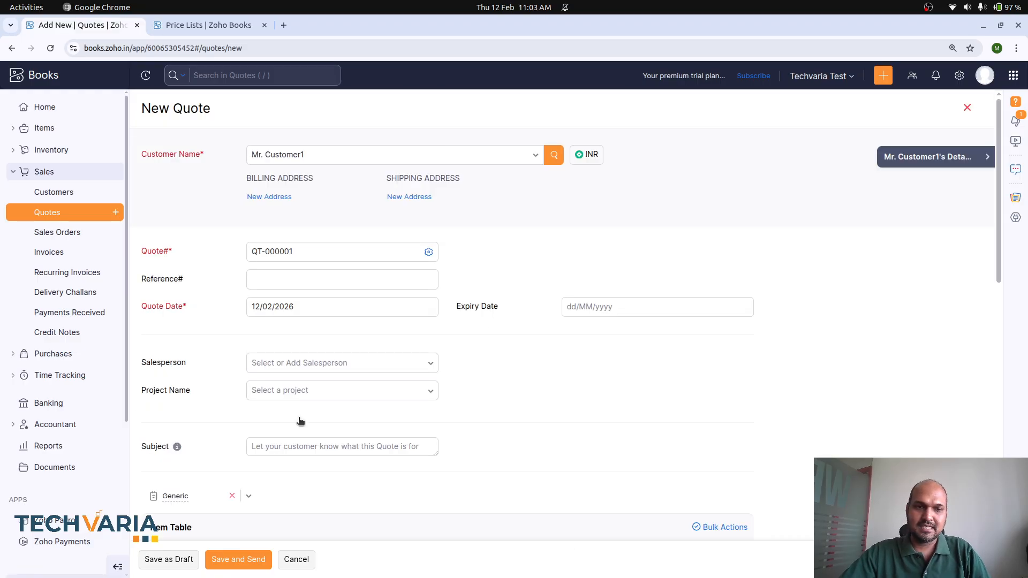
scroll(299, 422, "down", 3)
left_click(233, 351)
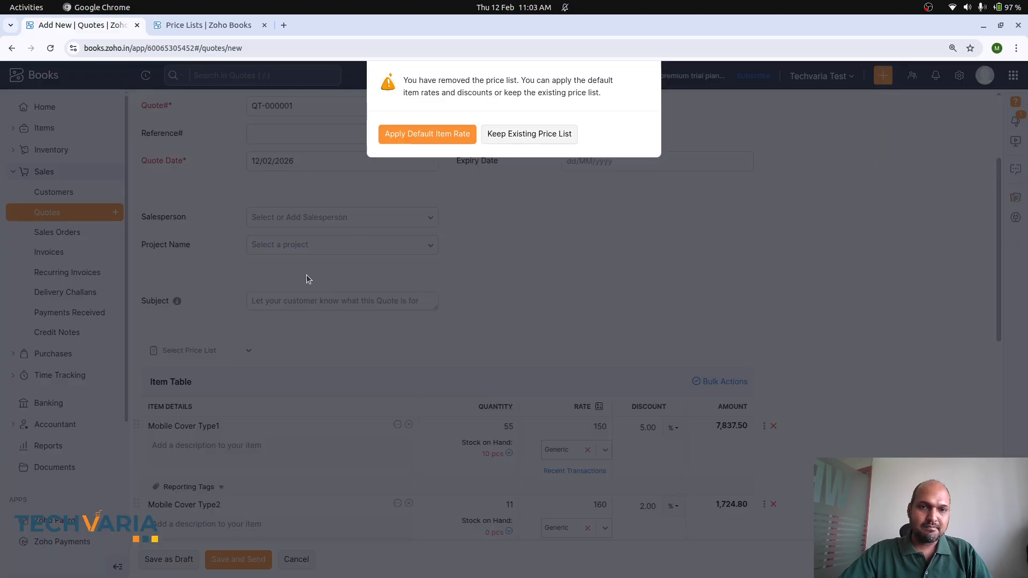
left_click(440, 136)
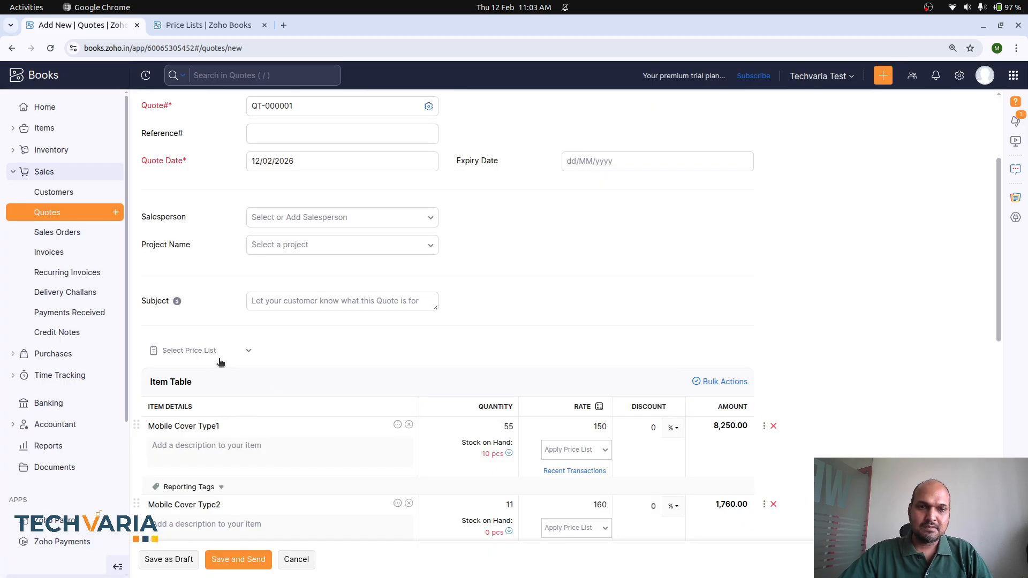
left_click(568, 433)
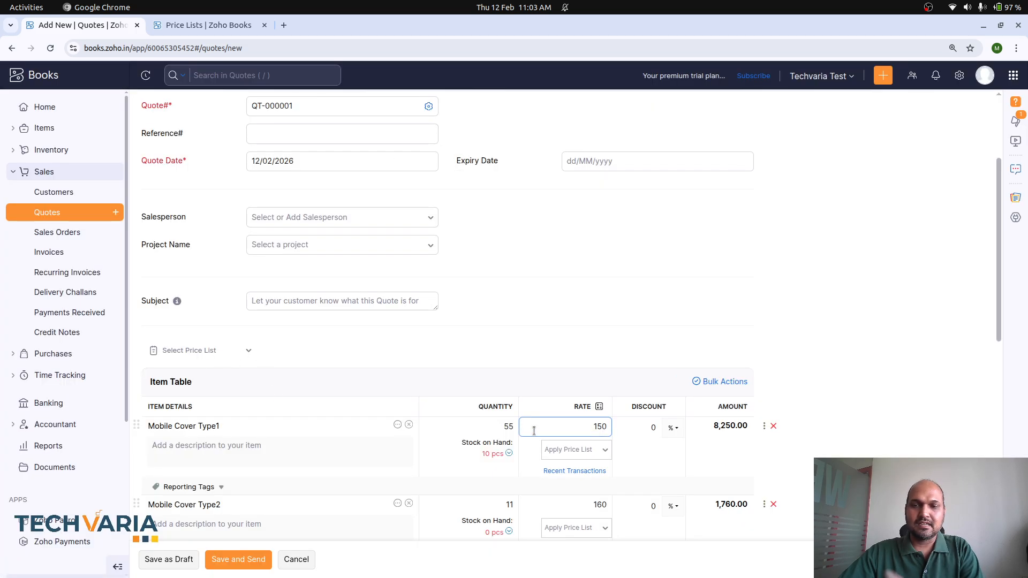
Apply the General B2B [ 20% Markdown ] price list to all quote items and review their rates.
left_click(247, 351)
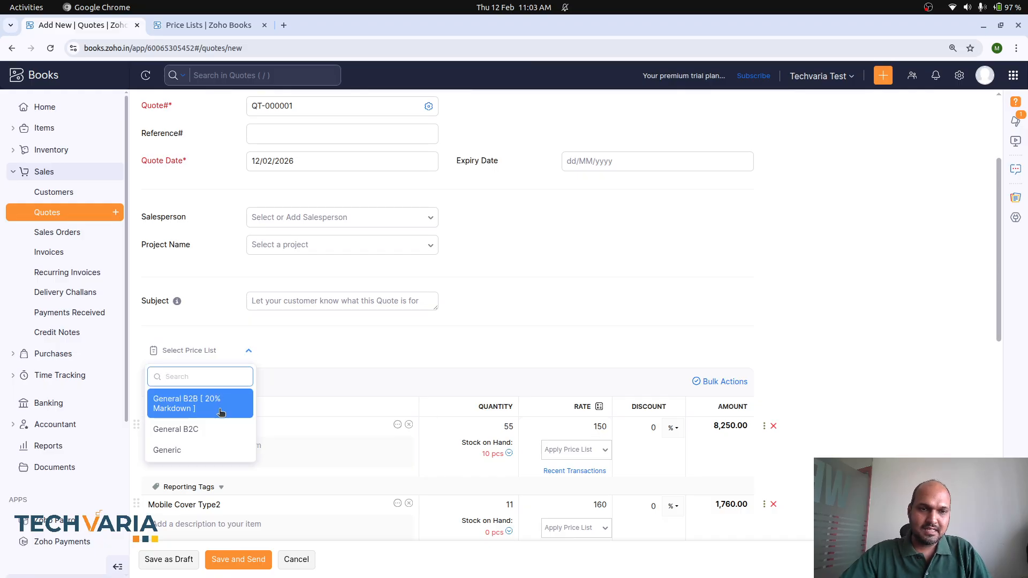
left_click(217, 404)
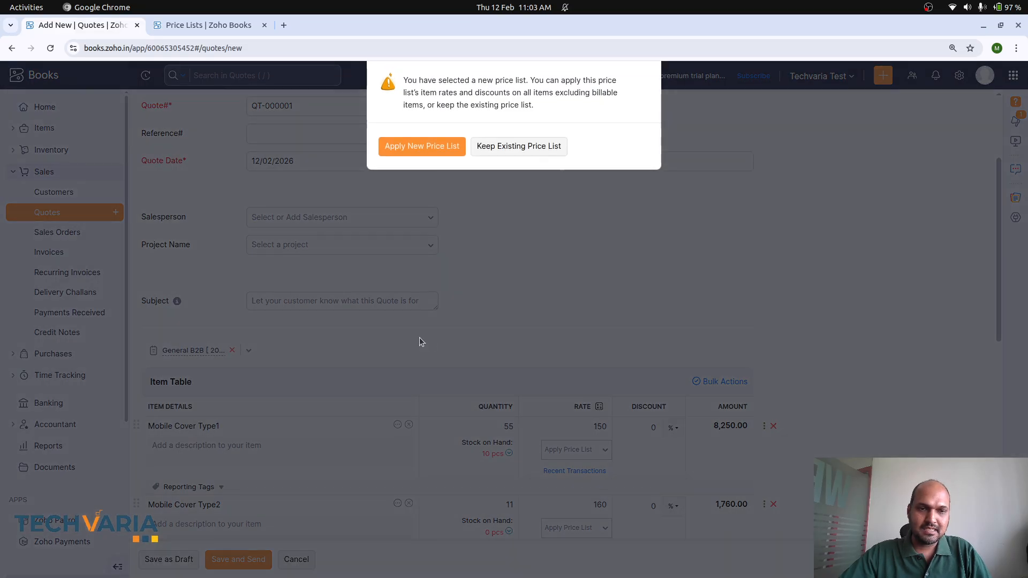
left_click(455, 152)
scroll(554, 315, "down", 1)
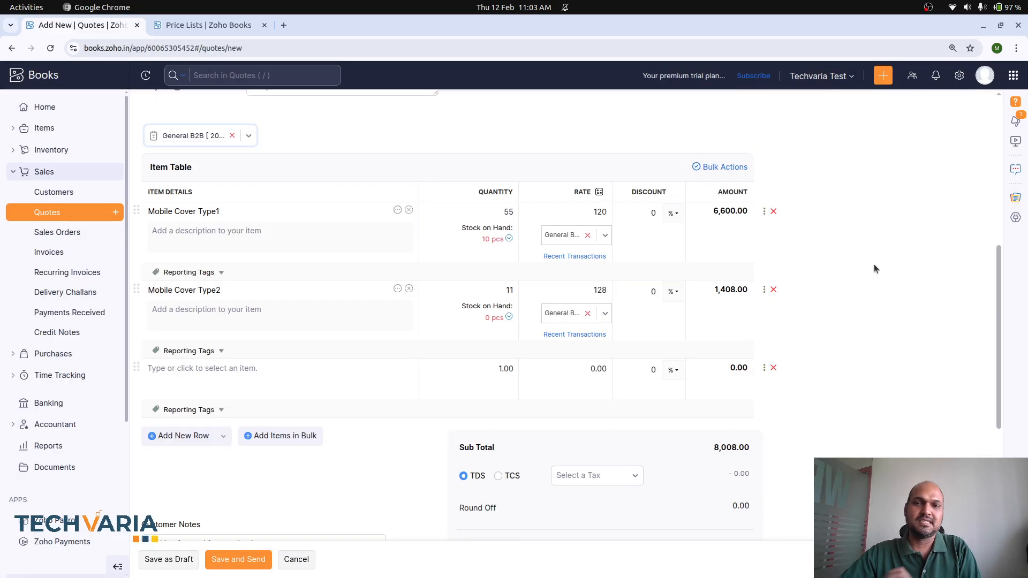
scroll(874, 264, "up", 2)
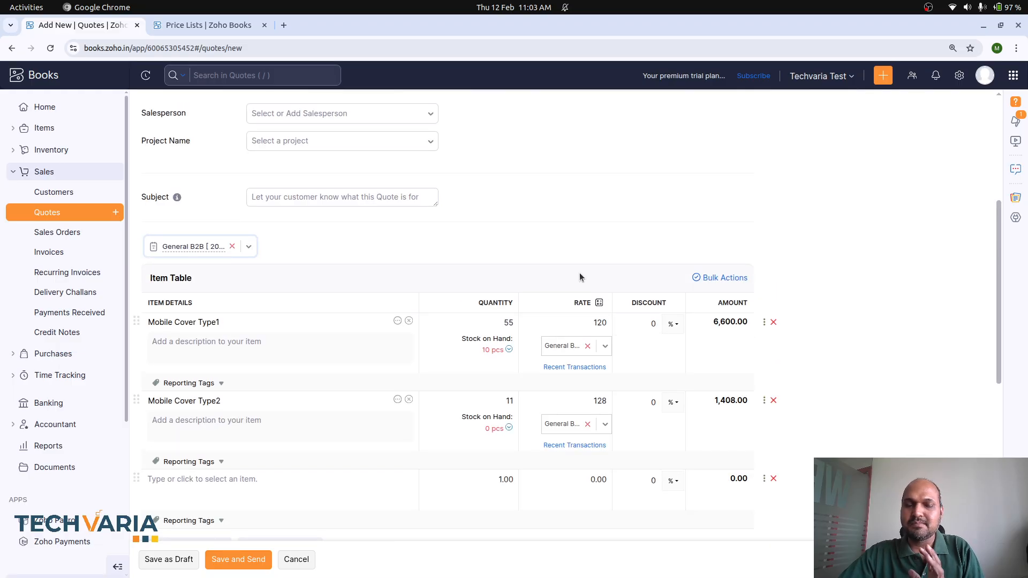
scroll(568, 281, "up", 1)
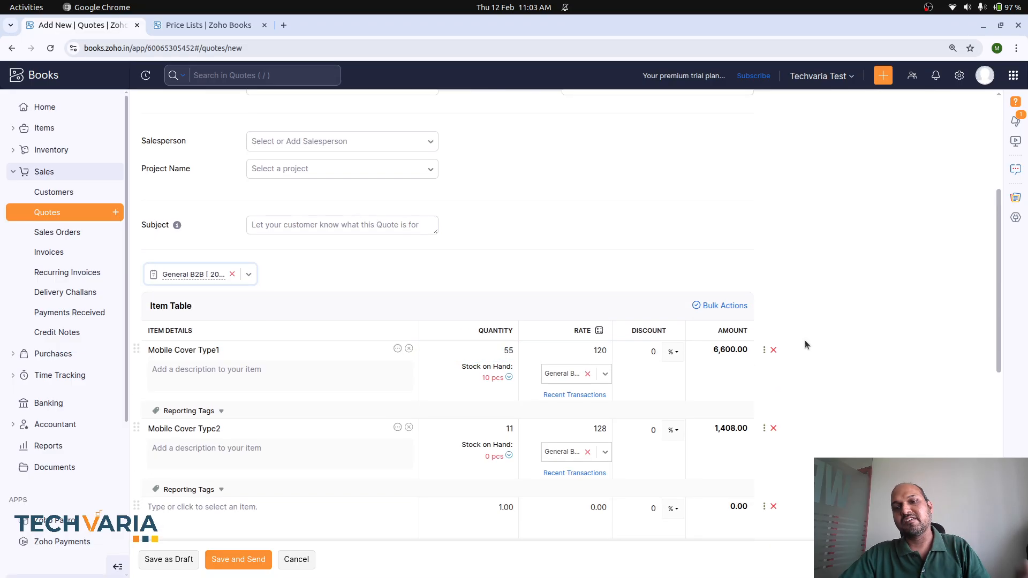
Review the quote's details, item rates and total, and save the quote as a draft.
scroll(805, 340, "up", 4)
scroll(711, 364, "down", 2)
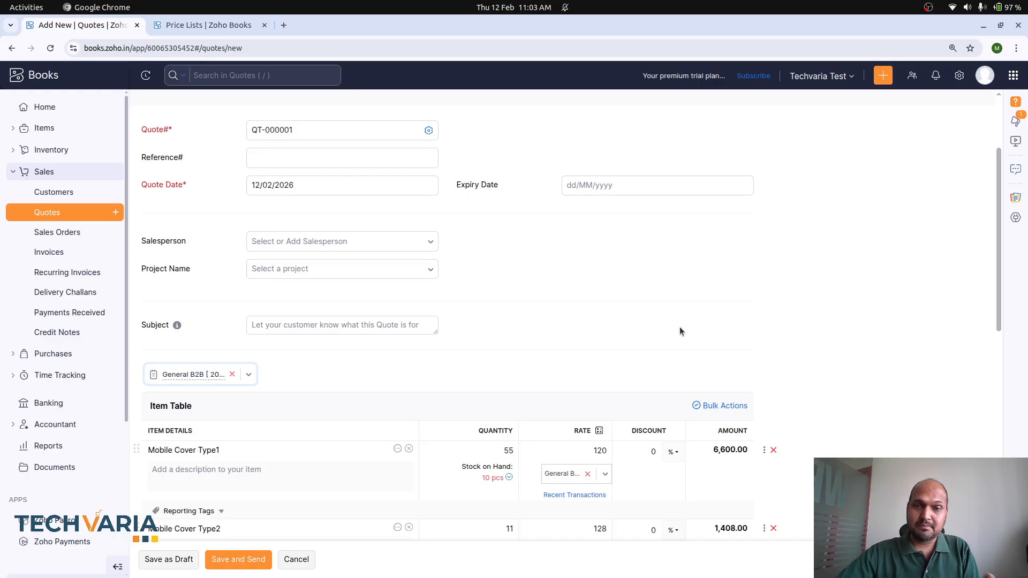
scroll(680, 327, "down", 4)
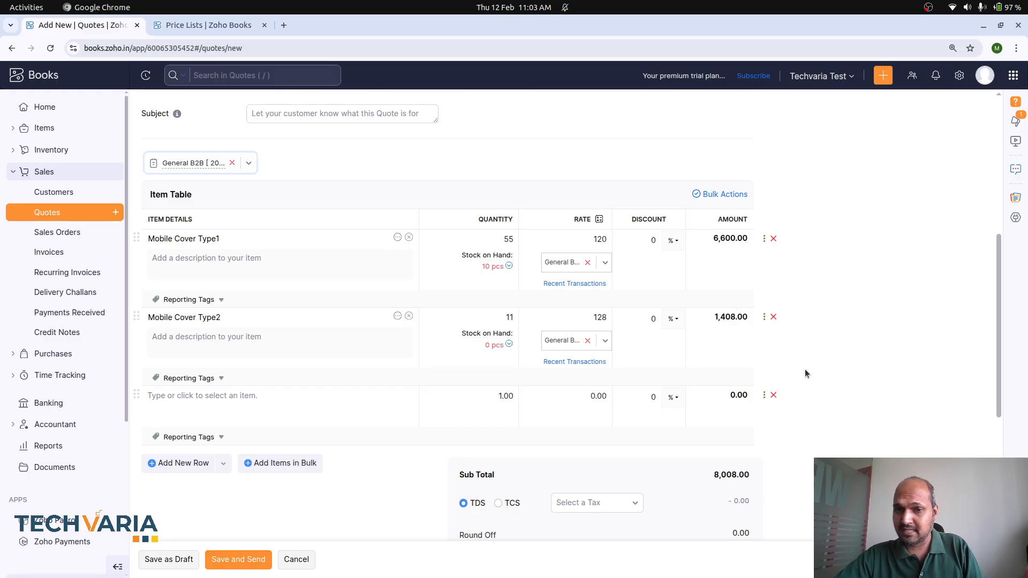
scroll(809, 394, "down", 2)
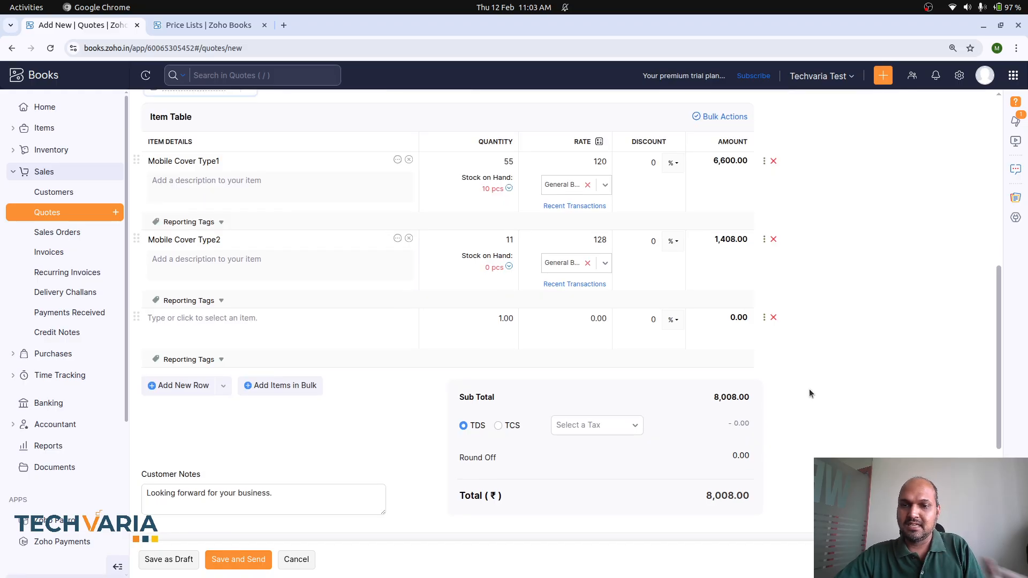
scroll(809, 394, "up", 4)
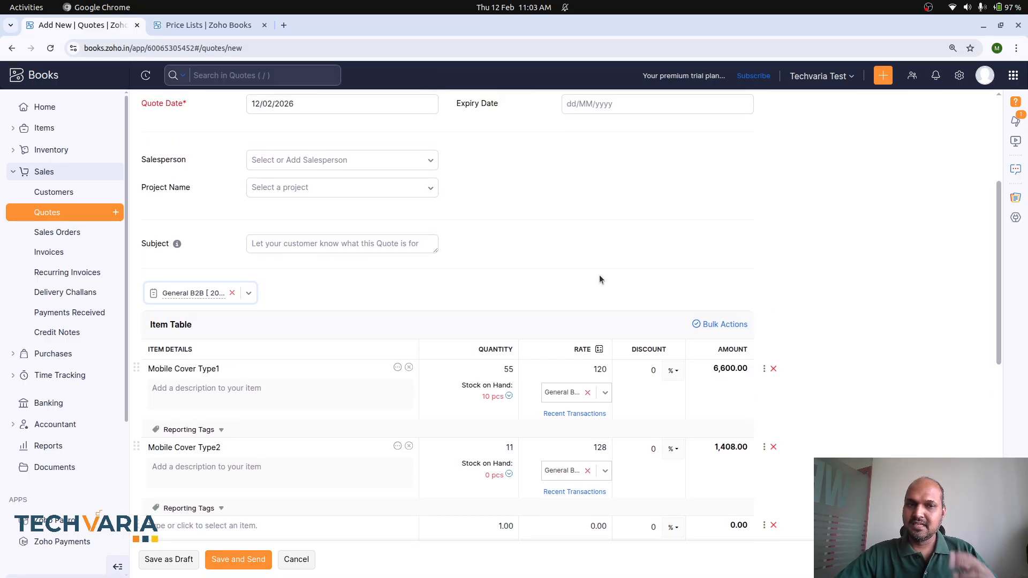
scroll(600, 278, "up", 4)
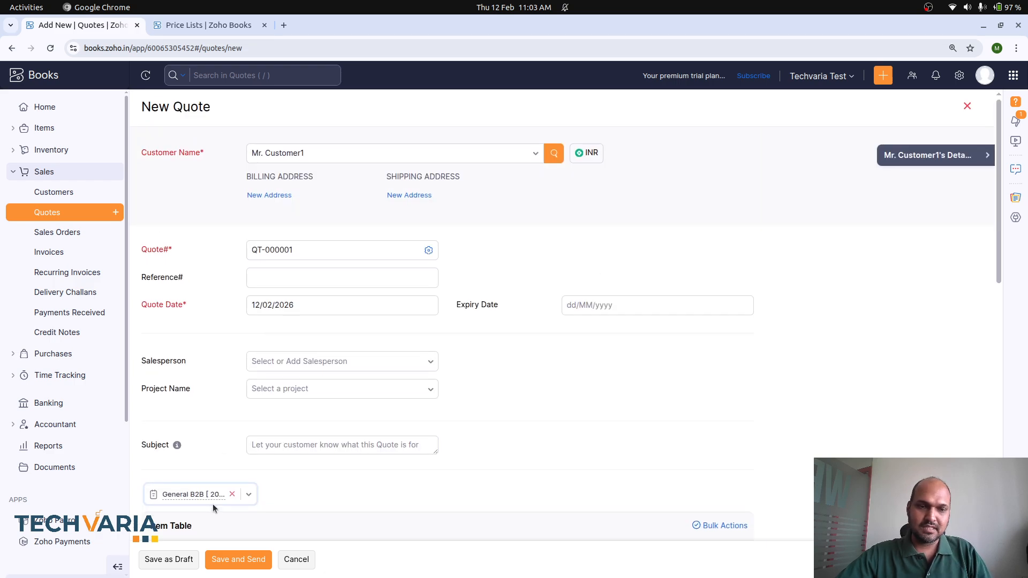
left_click(179, 564)
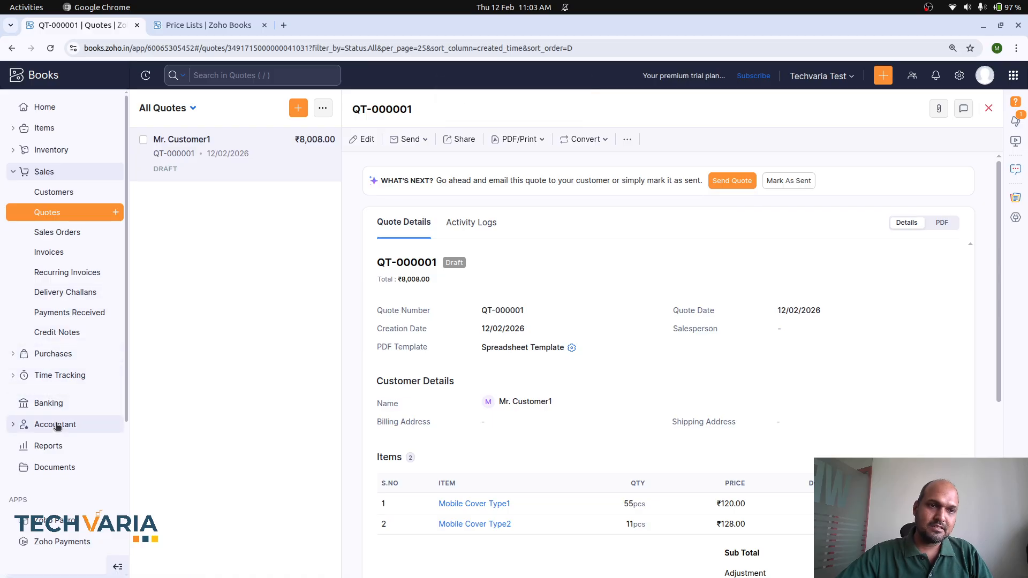
Create a new invoice for the customer assigned to the General B2C price list.
left_click(53, 257)
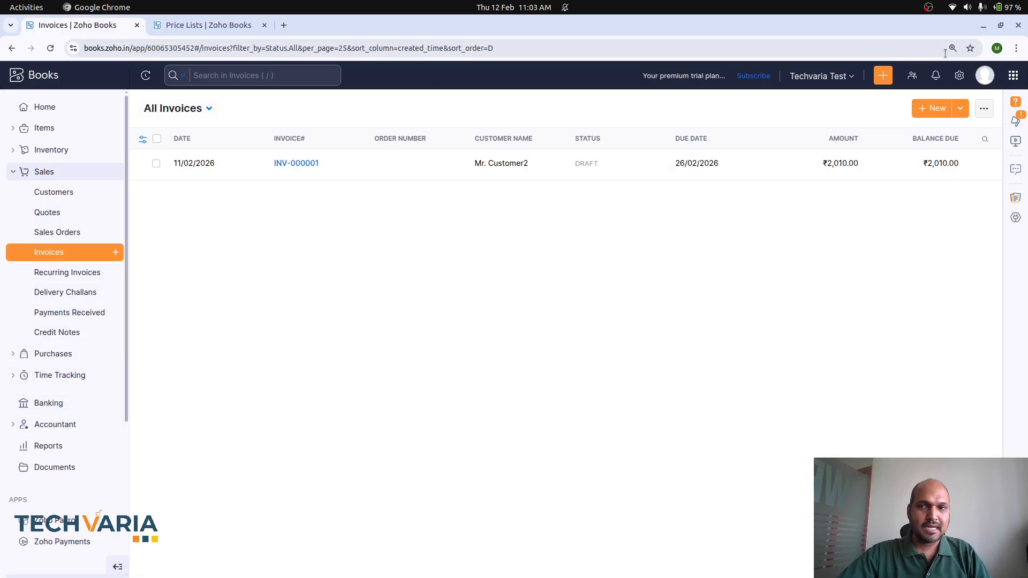
left_click(931, 108)
left_click(303, 159)
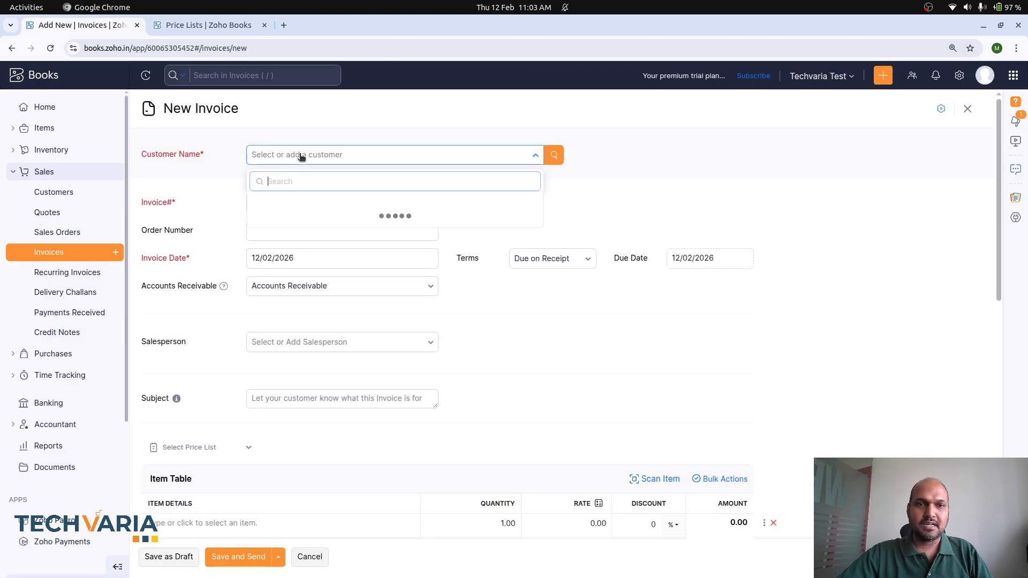
left_click(314, 246)
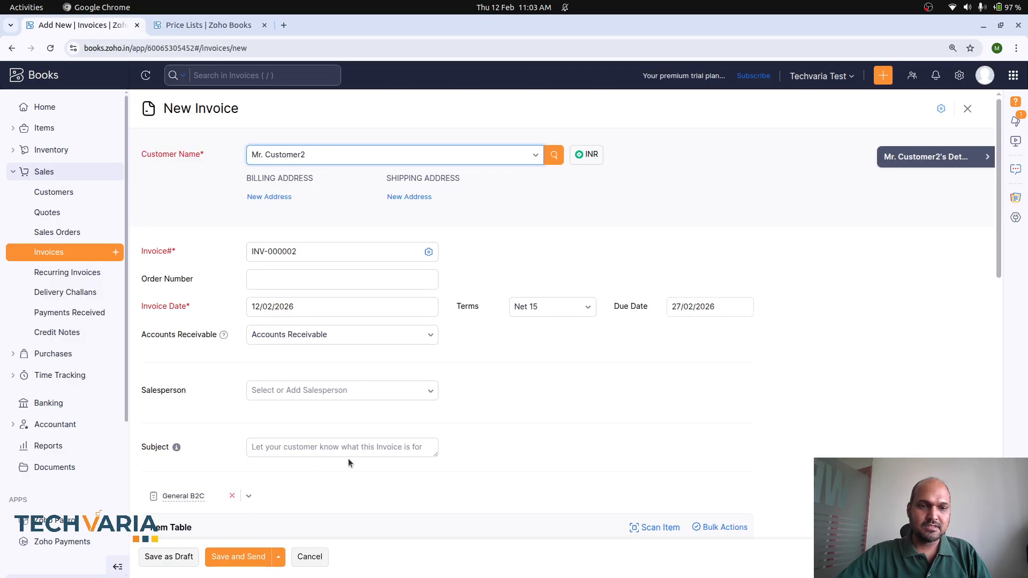
Add Mobile Cover Type1 to the invoice's item table with a quantity of 11.
scroll(397, 423, "down", 5)
left_click(246, 249)
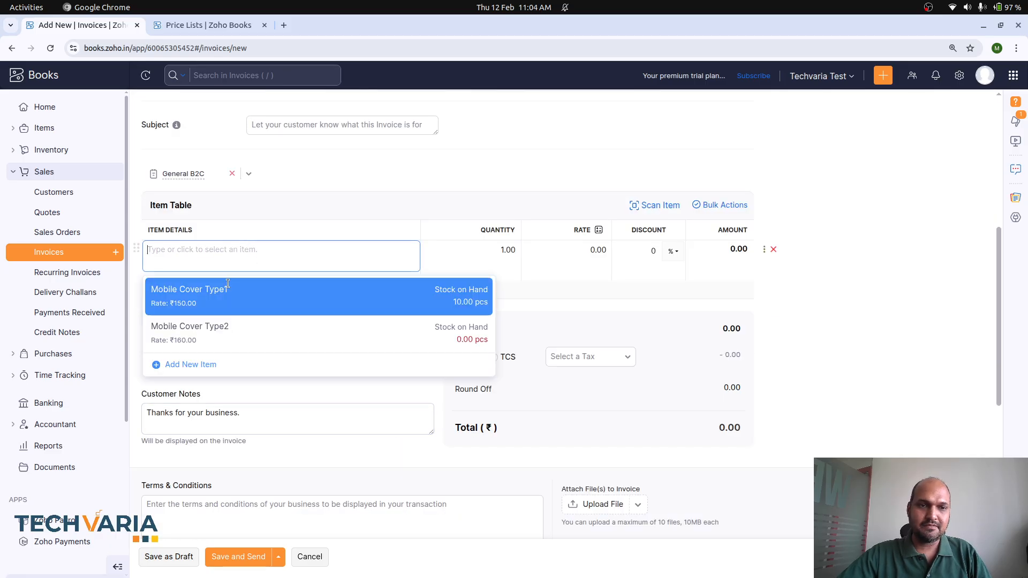
left_click(219, 293)
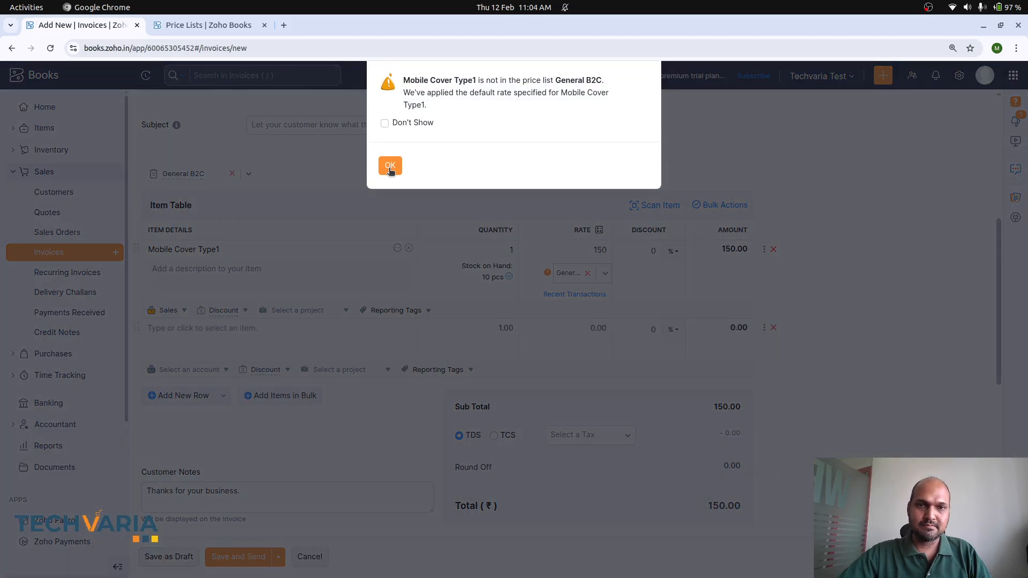
left_click(390, 166)
left_click(500, 258)
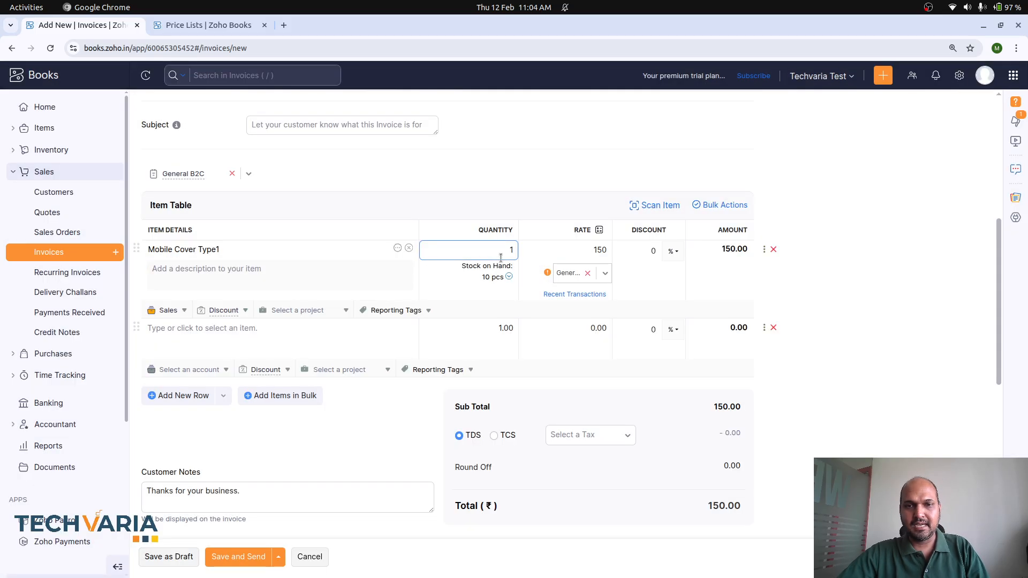
type("1")
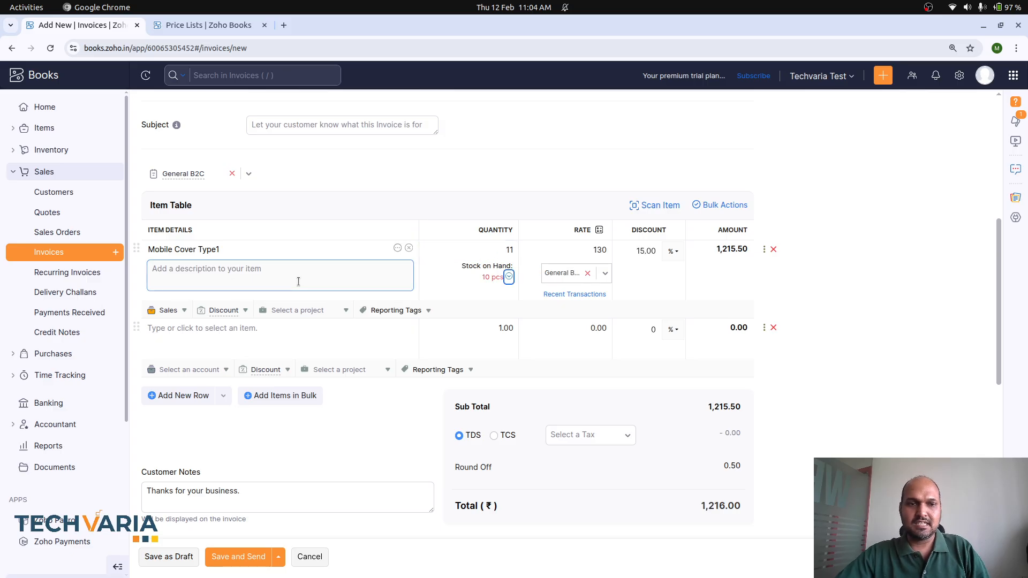
Add Mobile Cover Type2 as the second invoice item with a quantity of 51, turning off further alerts about items missing from the price list.
left_click(199, 335)
left_click(224, 417)
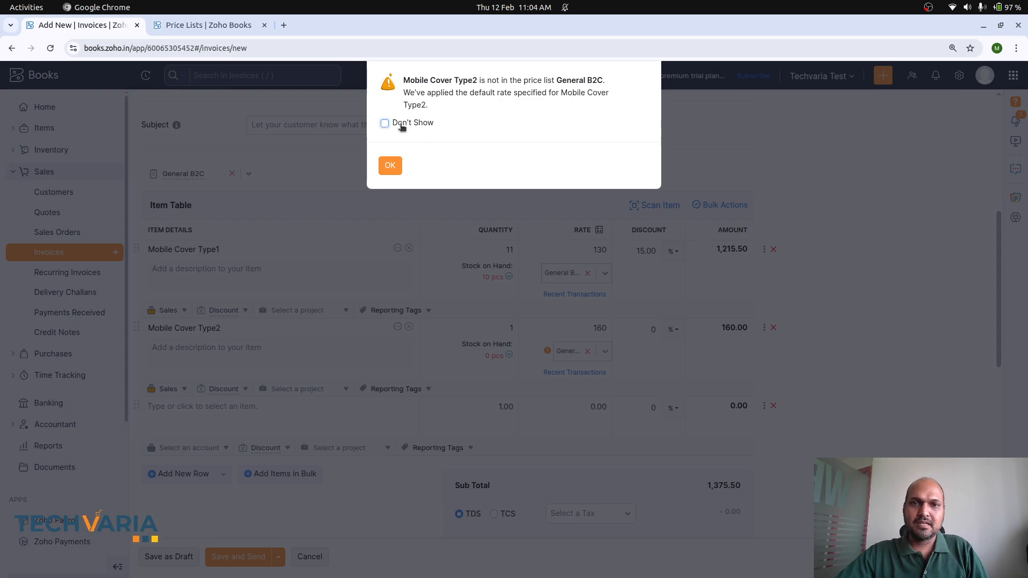
left_click(385, 123)
left_click(391, 165)
left_click(487, 330)
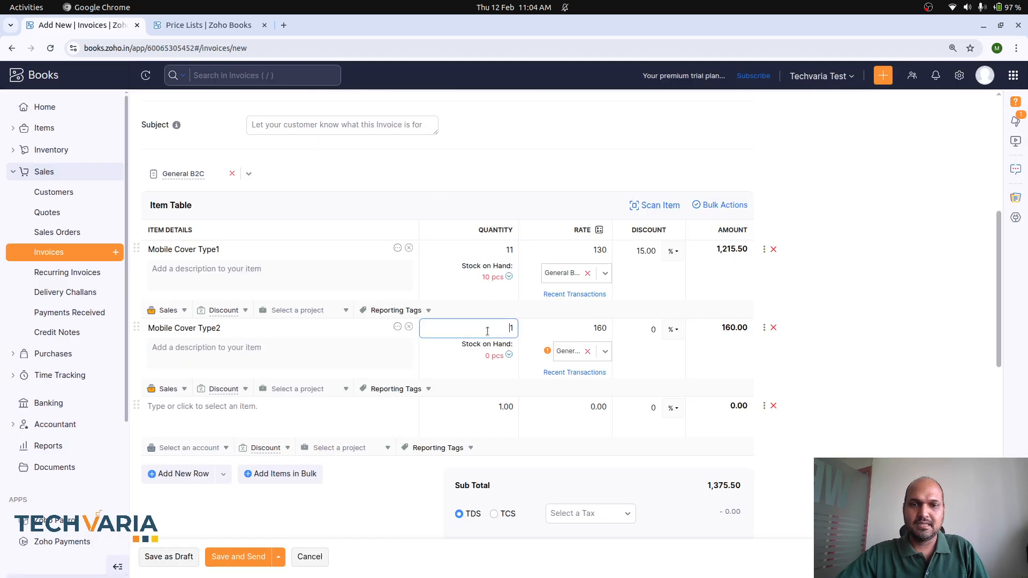
type("5")
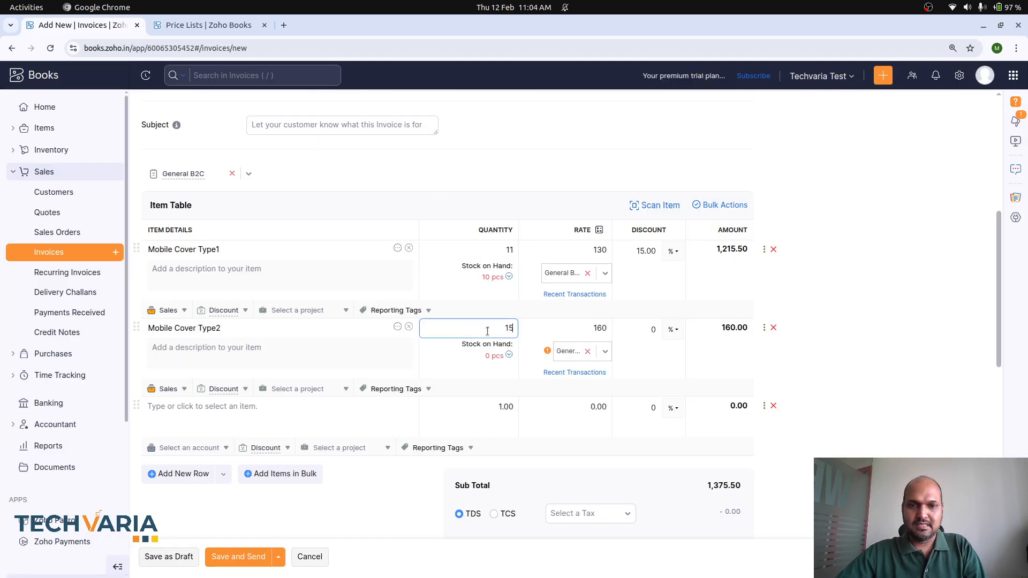
key("BackSpace")
key("BackSpace")
type("51")
key("Tab")
left_click(948, 397)
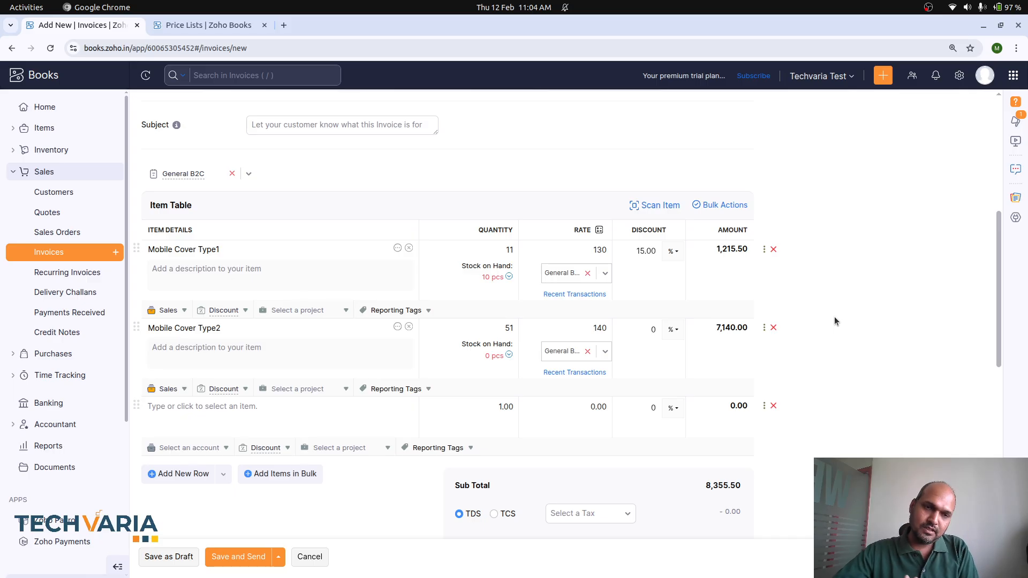
scroll(834, 317, "up", 6)
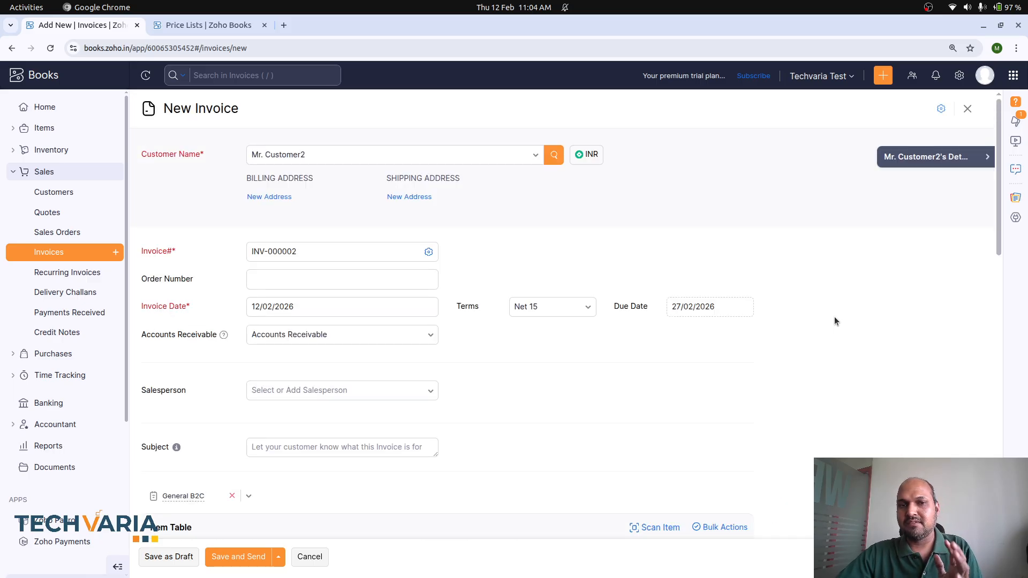